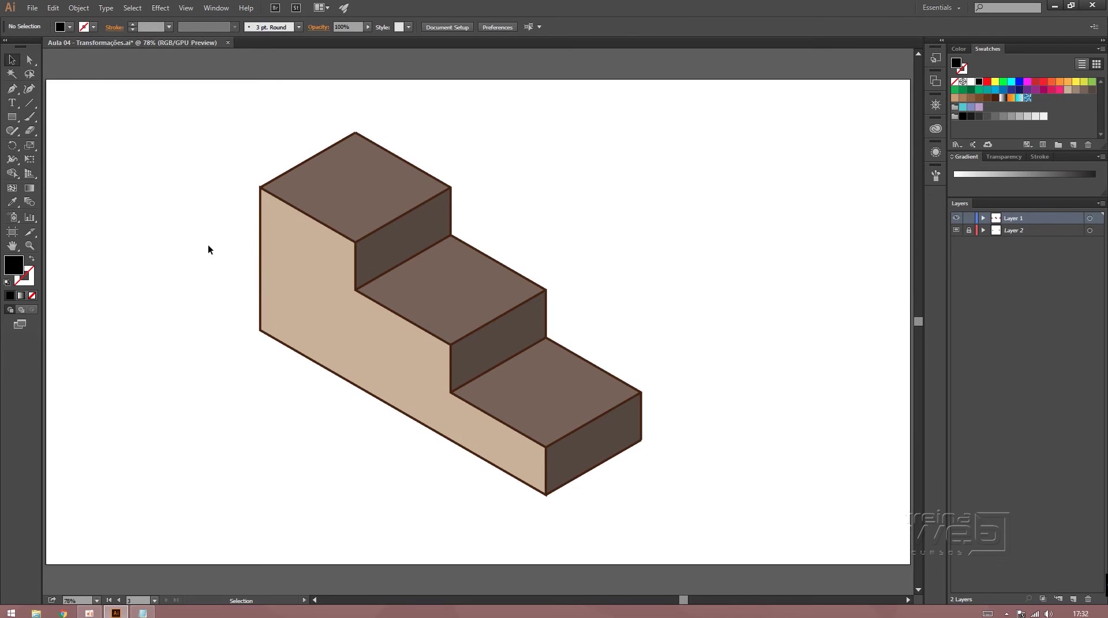
Expand the whole live-paint staircase with Object, Fill and Stroke checked.
{"action": "mouse_move", "coordinate": [184, 188]}
{"action": "left_mouse_down"}
{"action": "mouse_move", "coordinate": [539, 362]}
{"action": "mouse_move", "coordinate": [655, 460]}
{"action": "left_mouse_up"}
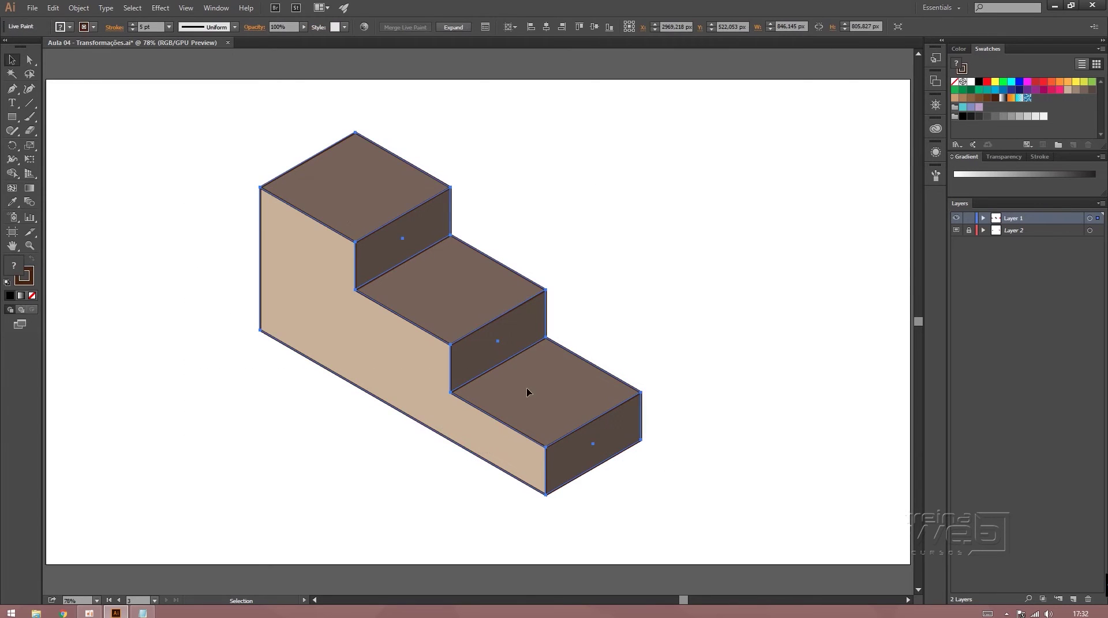
{"action": "left_click", "coordinate": [79, 8]}
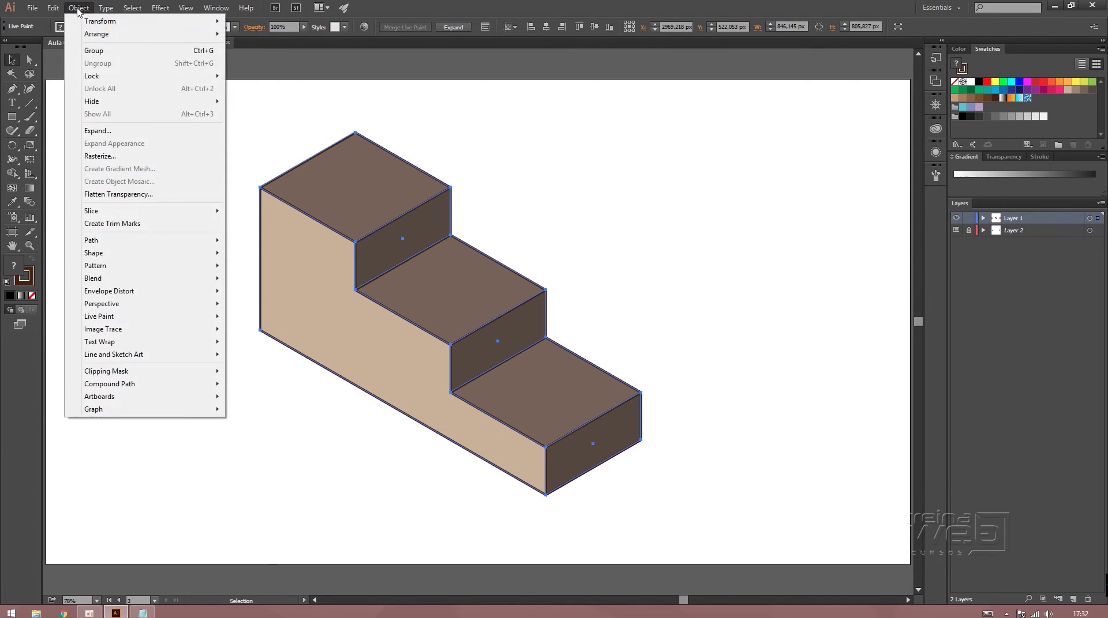
{"action": "left_click", "coordinate": [114, 132]}
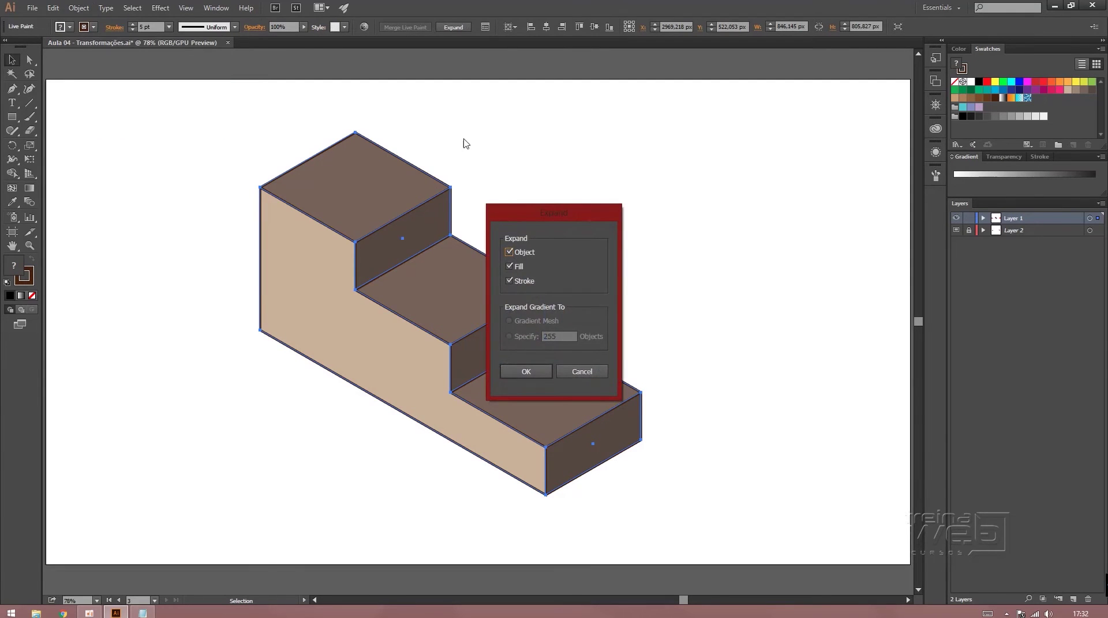
{"action": "left_click", "coordinate": [543, 375]}
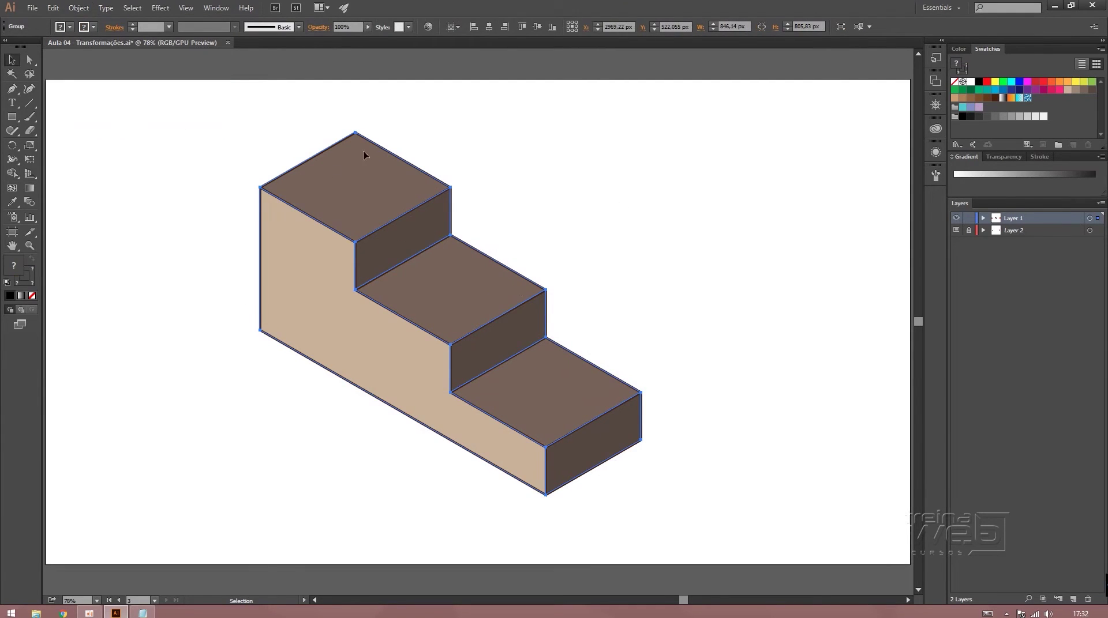
Expand the staircase's nested groups in Layers and hide the dark outline group.
{"action": "left_click_drag", "start_coordinate": [238, 175], "coordinate": [673, 417]}
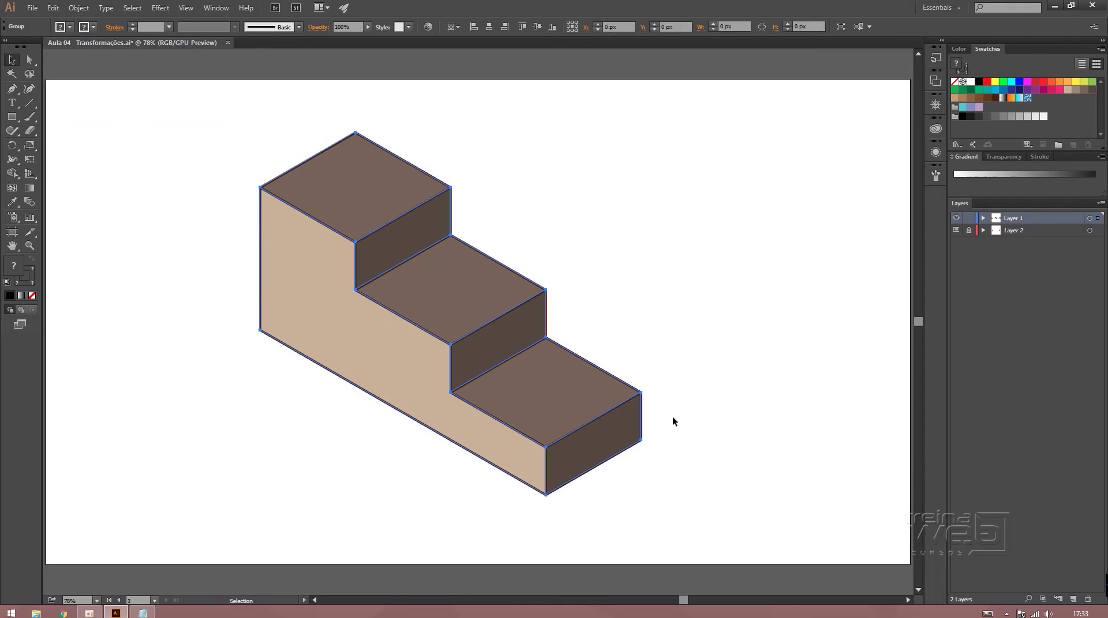
{"action": "left_click", "coordinate": [983, 218]}
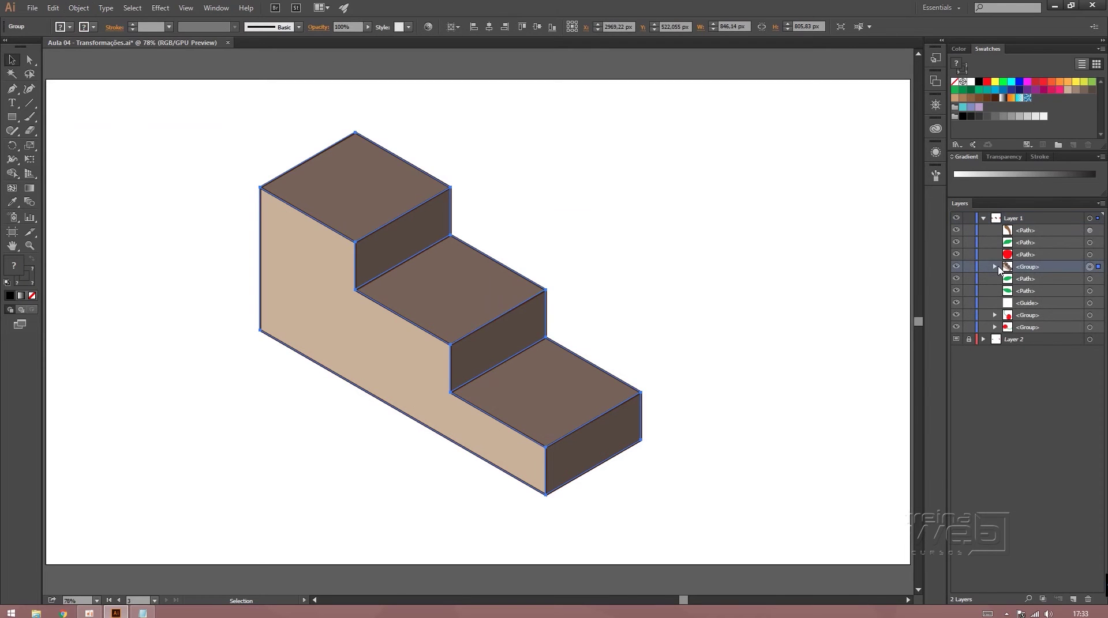
{"action": "left_click", "coordinate": [994, 266]}
{"action": "left_click", "coordinate": [1006, 279]}
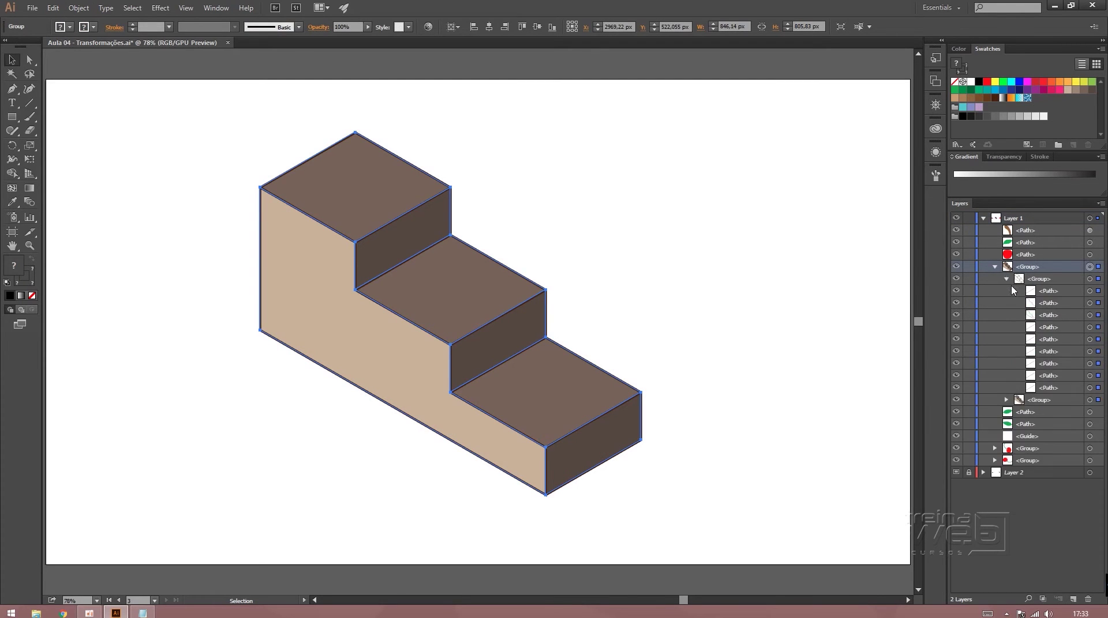
{"action": "left_click", "coordinate": [1006, 279]}
{"action": "left_click", "coordinate": [956, 279]}
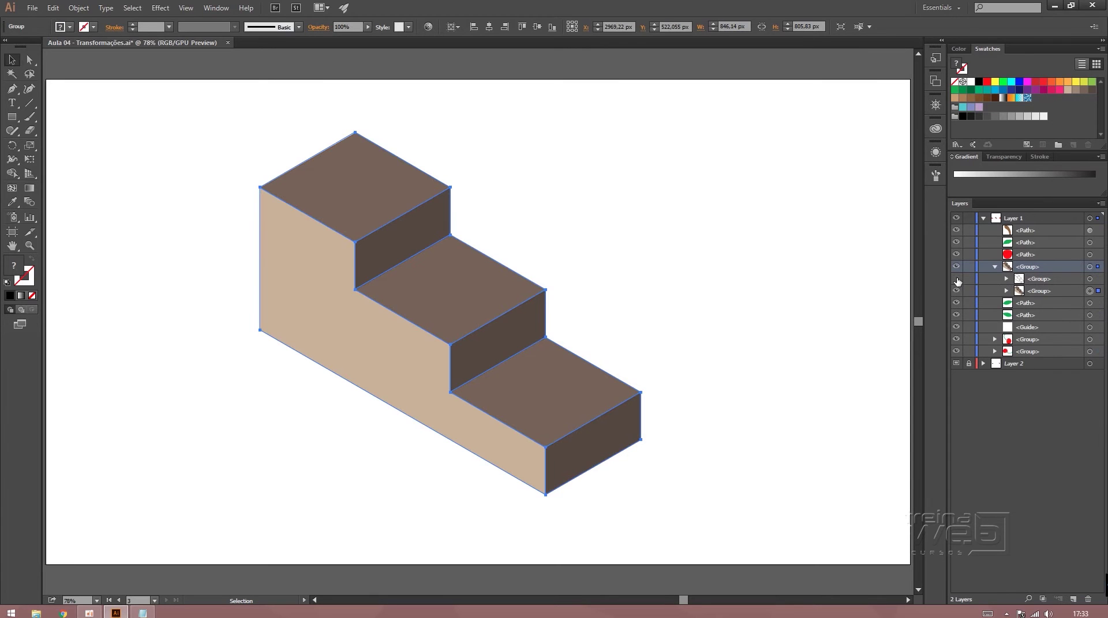
{"action": "left_click", "coordinate": [753, 302]}
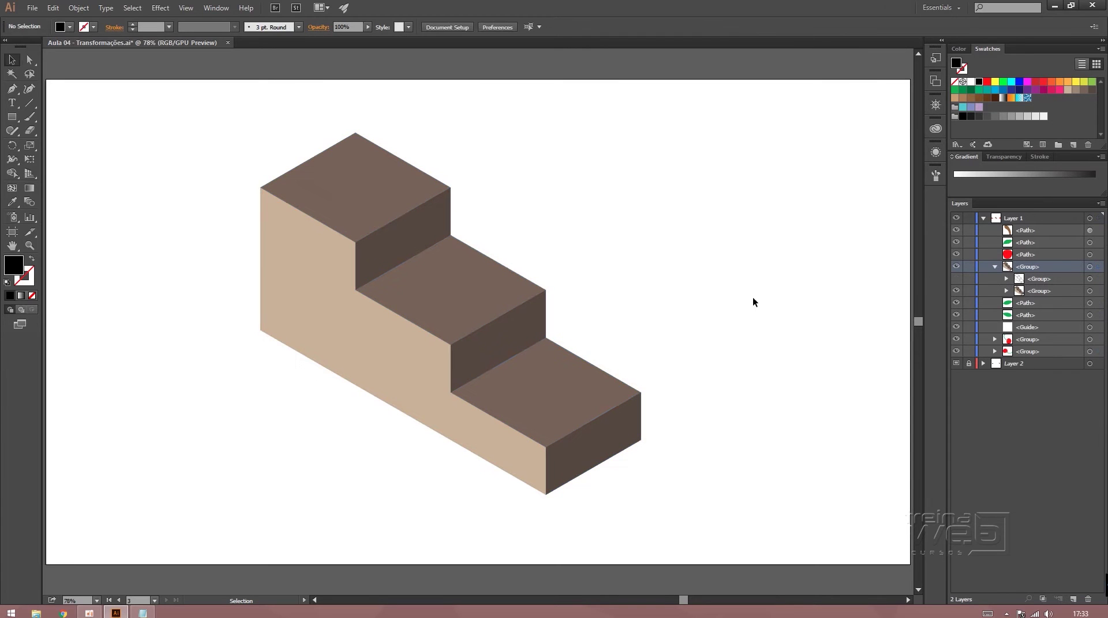
Target the face group in Layers and ungroup it into seven separate paths.
{"action": "left_click", "coordinate": [956, 292]}
{"action": "left_click", "coordinate": [955, 293]}
{"action": "left_click", "coordinate": [1006, 291]}
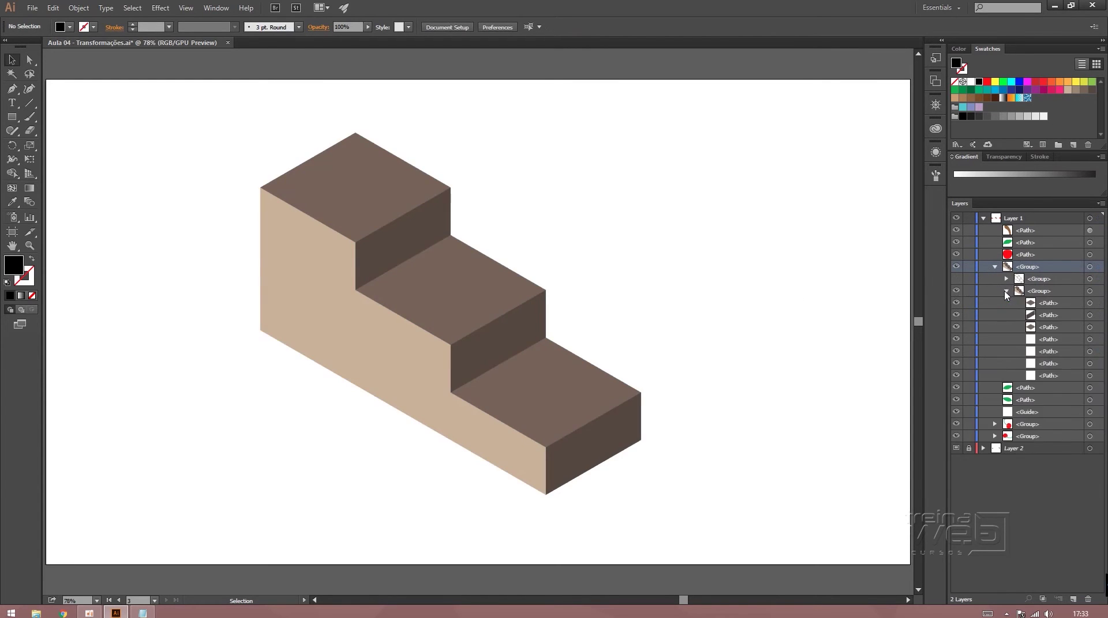
{"action": "left_click", "coordinate": [1089, 292]}
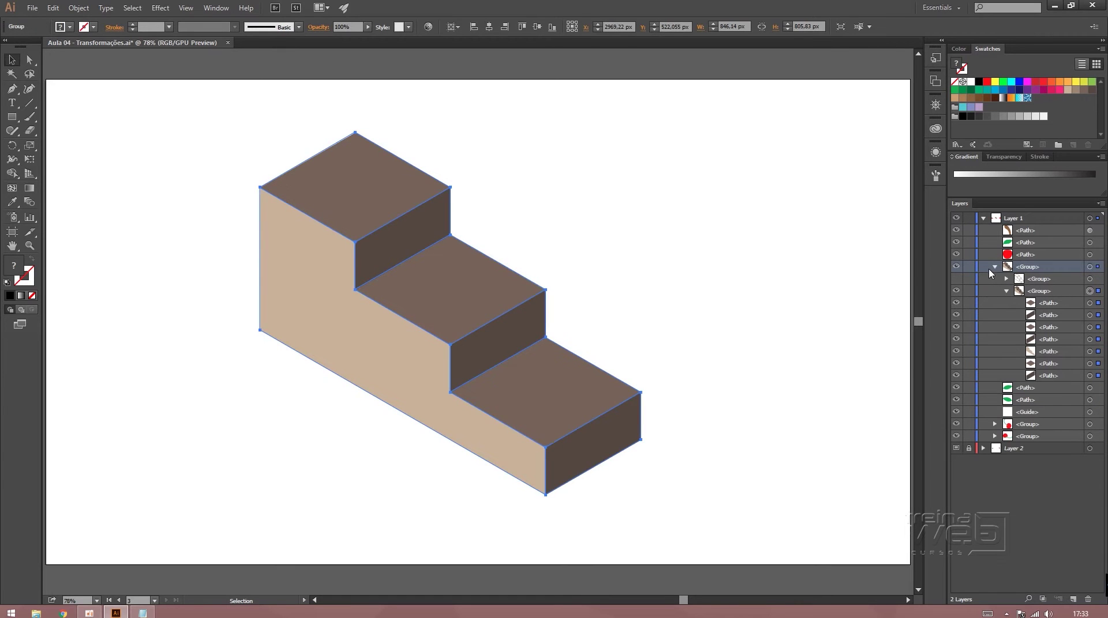
{"action": "key", "text": "ctrl+shift+d"}
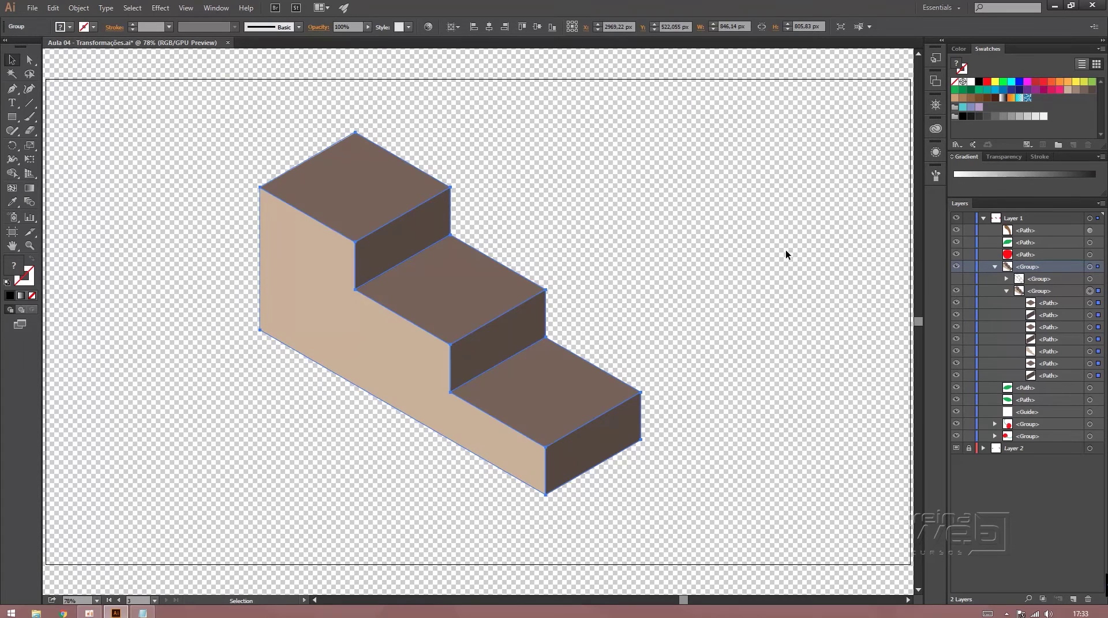
{"action": "key", "text": "a"}
{"action": "key", "text": "v"}
{"action": "key", "text": "ctrl+shift+g"}
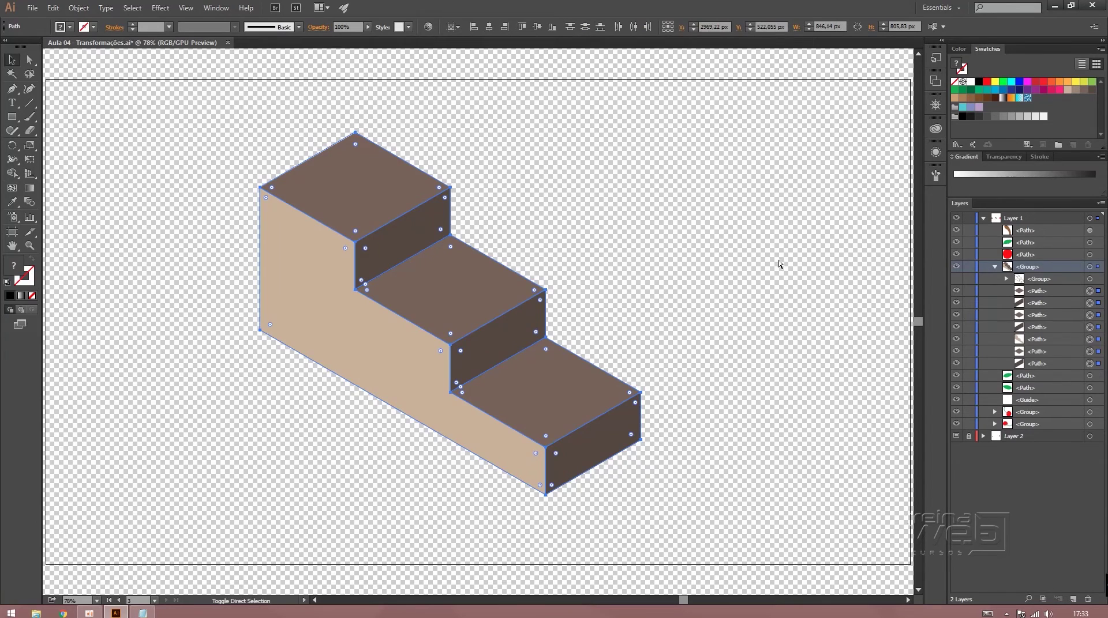
{"action": "key", "text": "ctrl+shift+d"}
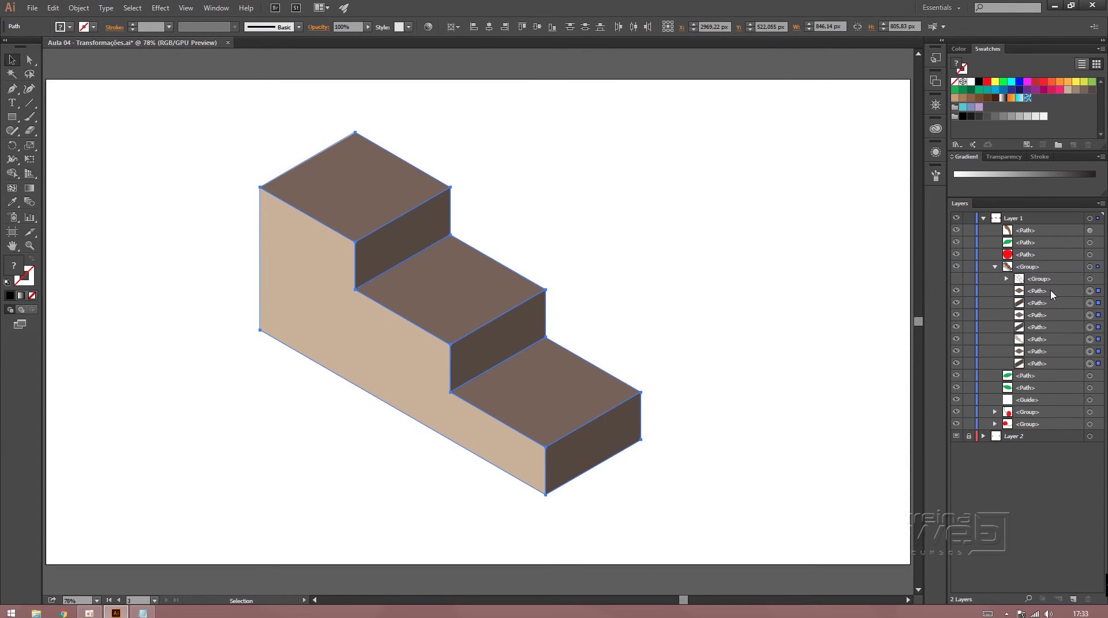
Select the whole staircase group and ungroup it with Ctrl+Shift+G.
{"action": "left_click", "coordinate": [995, 268]}
{"action": "left_click", "coordinate": [692, 270]}
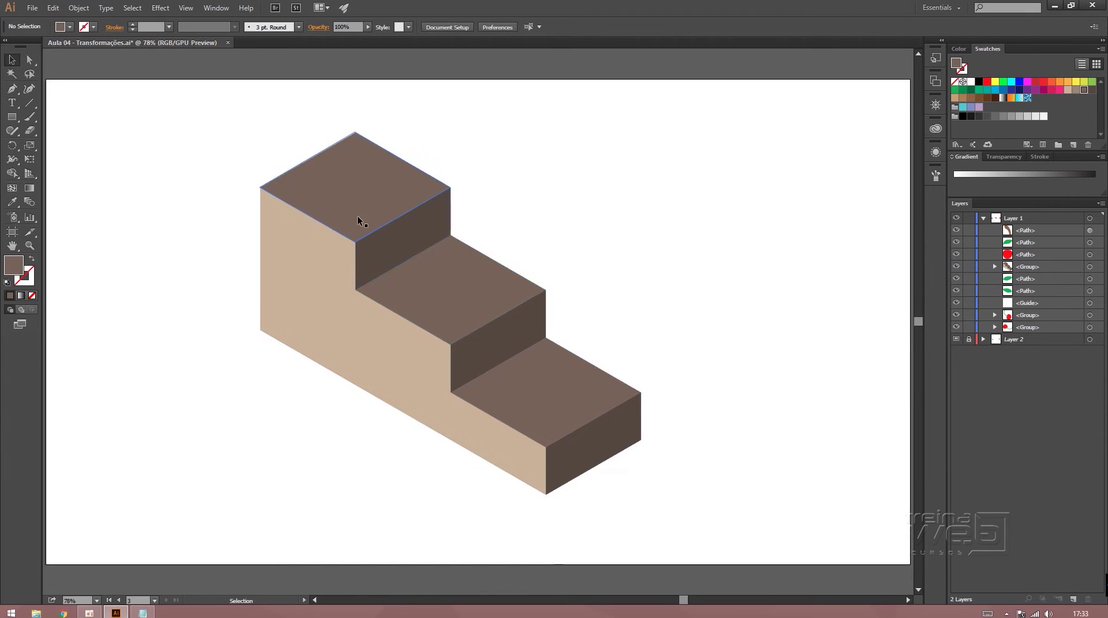
{"action": "left_click", "coordinate": [385, 247]}
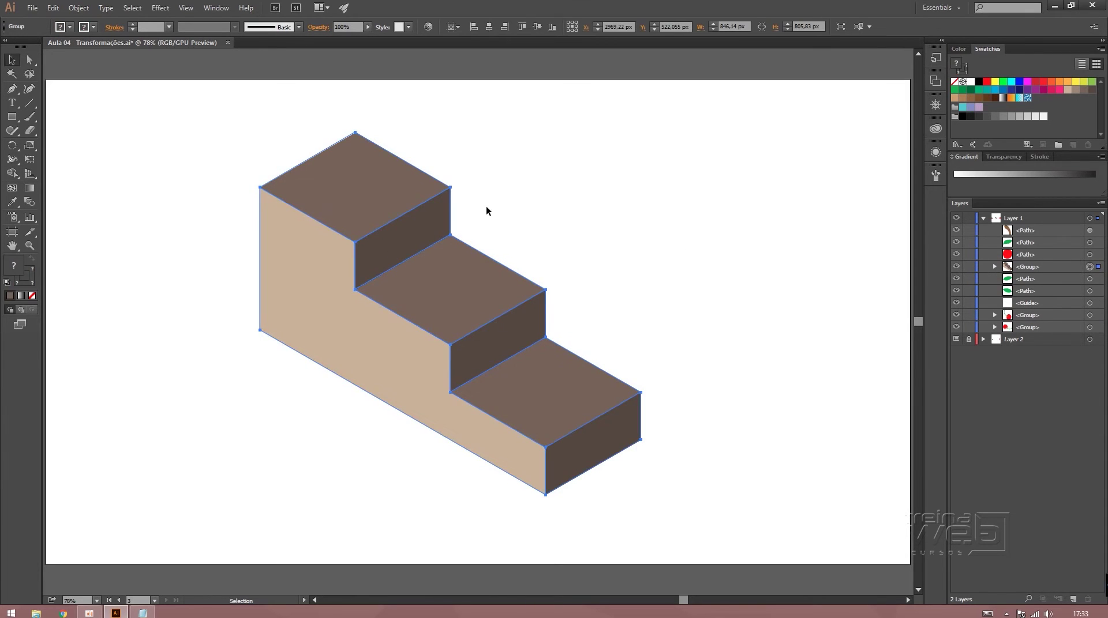
{"action": "key", "text": "ctrl+shift+g"}
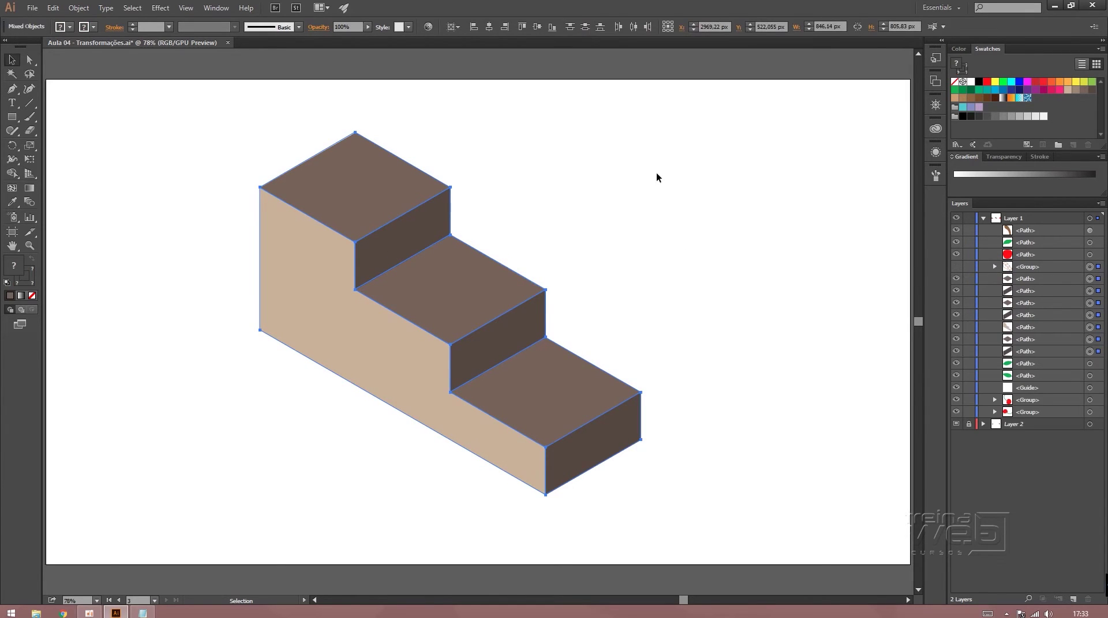
Check that the riser and top faces select individually, then deselect.
{"action": "left_click", "coordinate": [403, 240]}
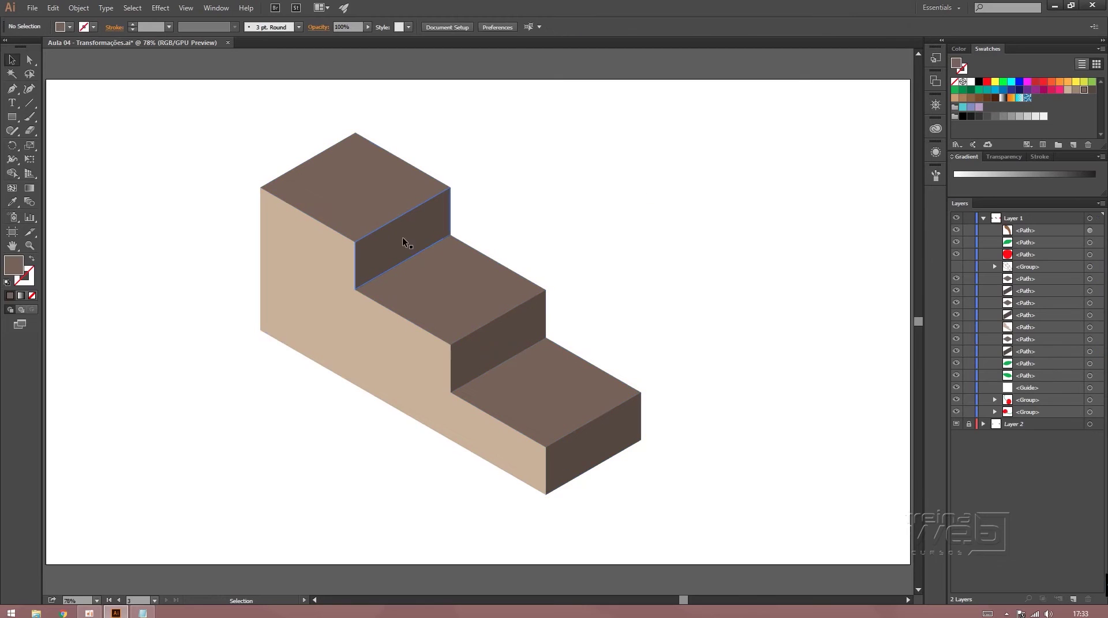
{"action": "left_click", "coordinate": [515, 327]}
{"action": "left_click", "coordinate": [615, 443]}
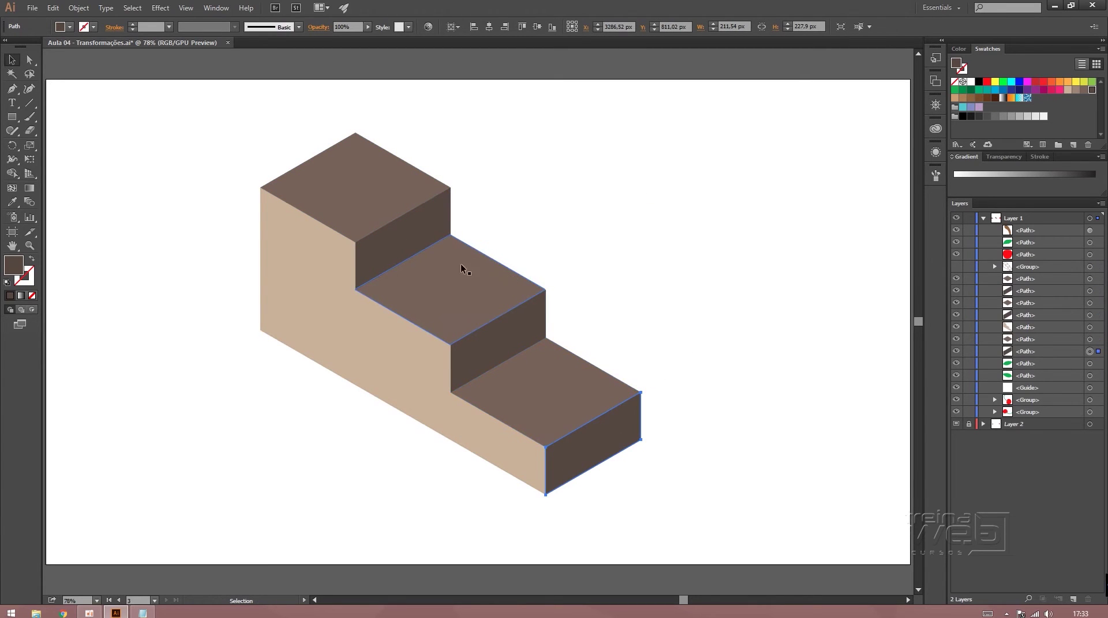
{"action": "left_click", "coordinate": [373, 255]}
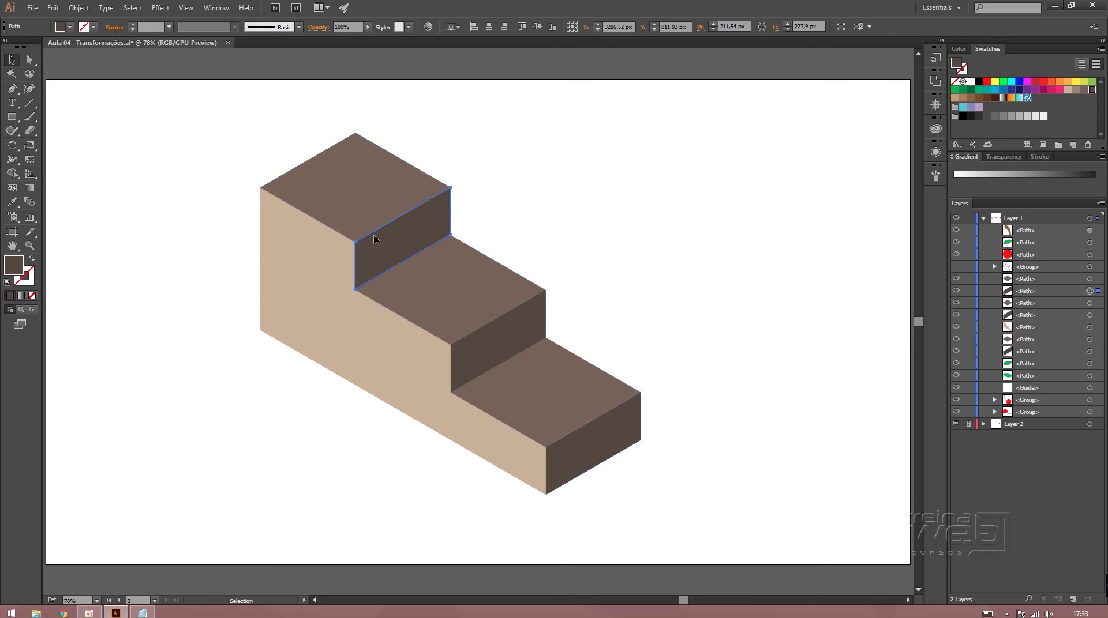
{"action": "left_click", "coordinate": [346, 187]}
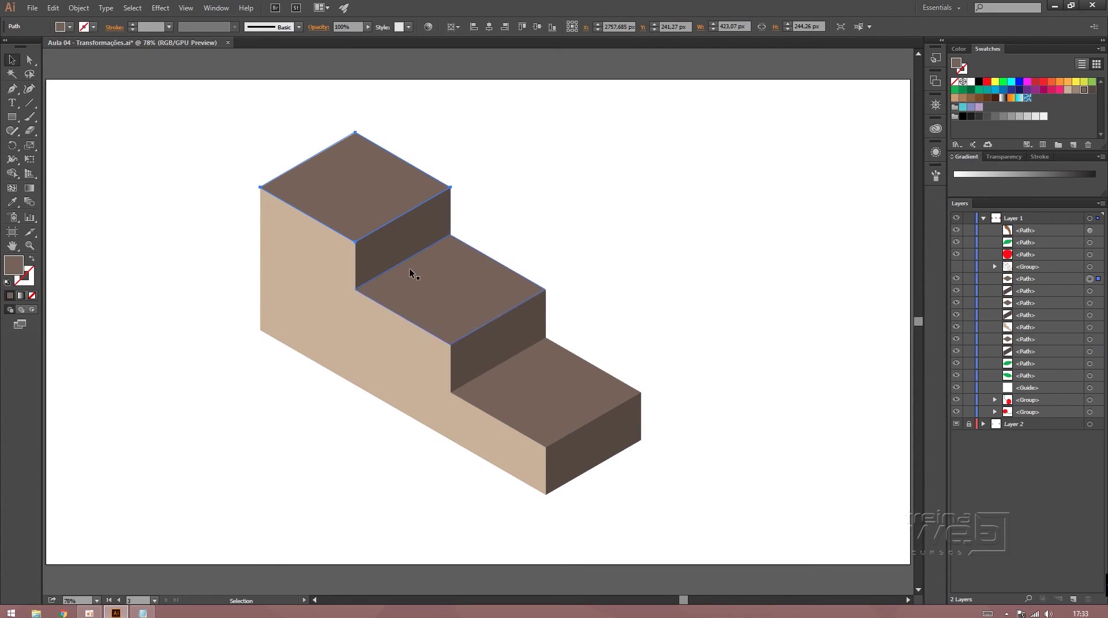
{"action": "left_click", "coordinate": [486, 203]}
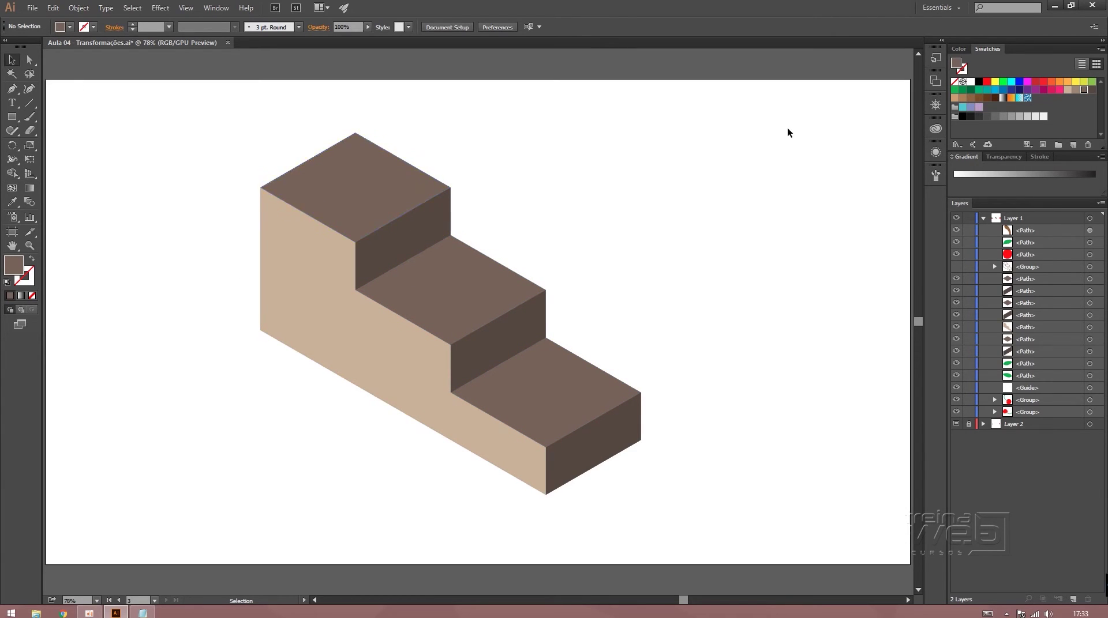
Select the beige side face and float its Appearance panel with Stroke and Fill collapsed.
{"action": "left_click", "coordinate": [324, 289]}
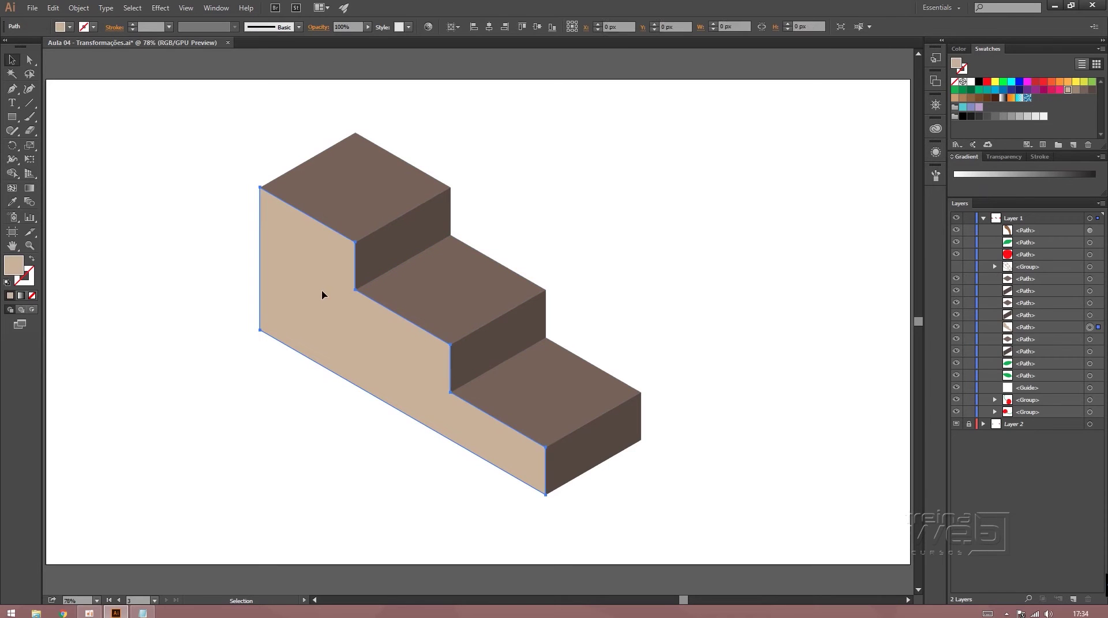
{"action": "left_click", "coordinate": [939, 156]}
{"action": "left_click_drag", "start_coordinate": [757, 149], "coordinate": [730, 118]}
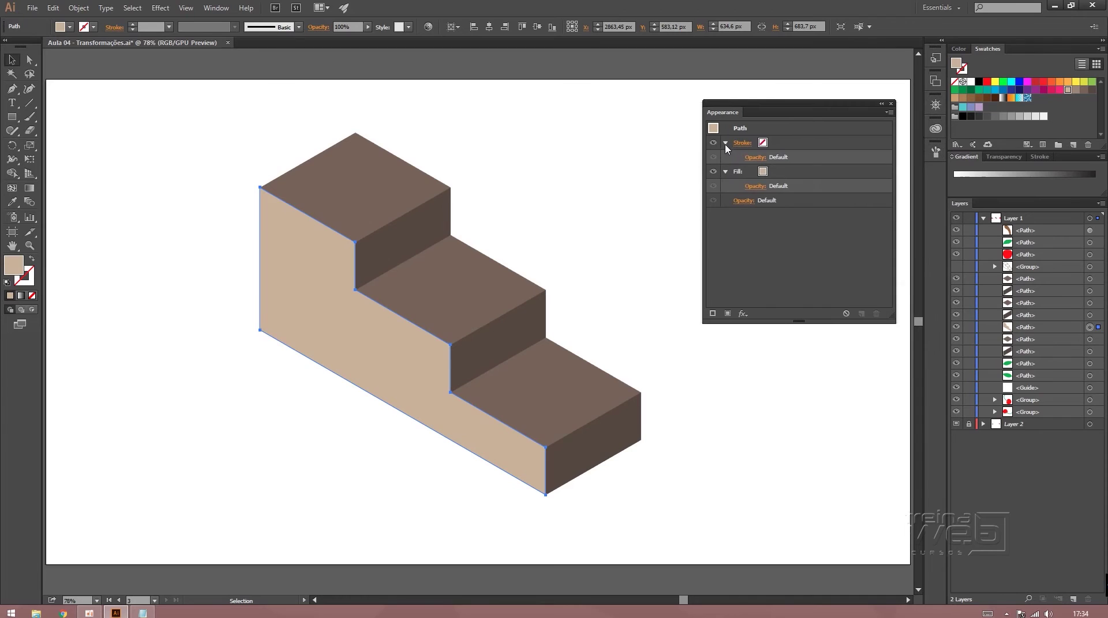
{"action": "left_click", "coordinate": [725, 143]}
{"action": "left_click", "coordinate": [725, 156]}
Add a duplicate fill above the original and bring up the Gradient panel.
{"action": "left_click", "coordinate": [802, 161]}
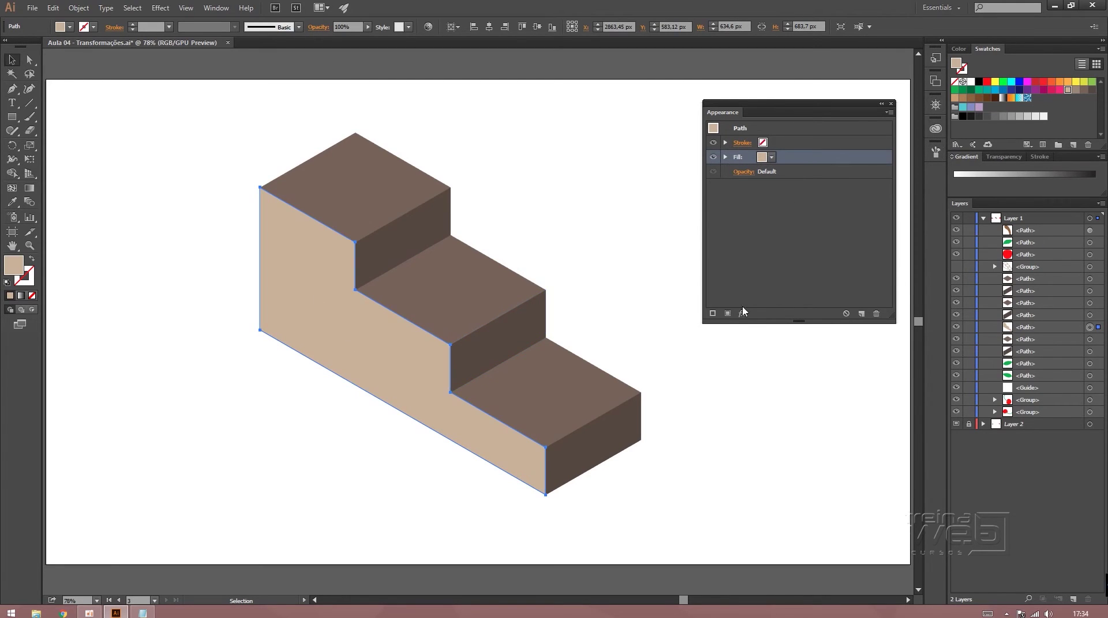
{"action": "left_click", "coordinate": [768, 158]}
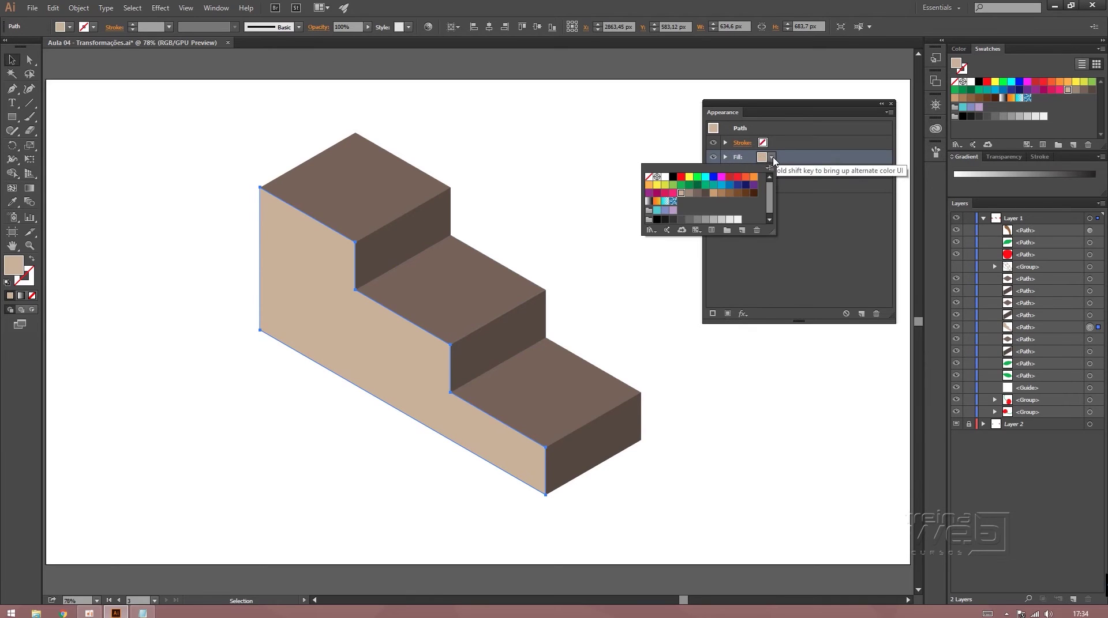
{"action": "left_click", "coordinate": [764, 160]}
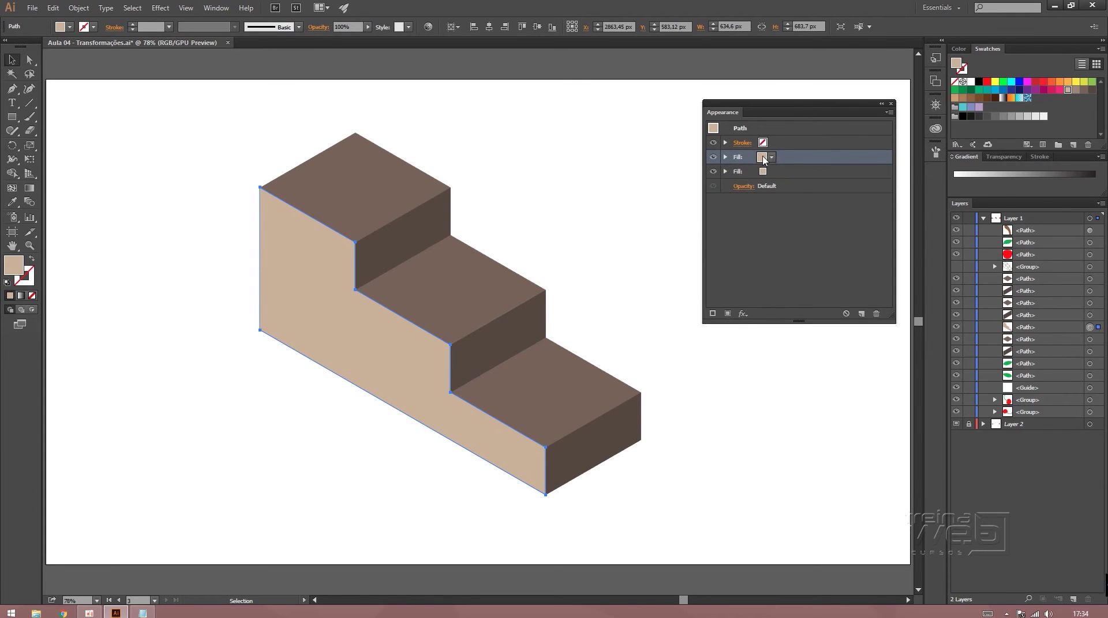
{"action": "left_click_drag", "start_coordinate": [726, 115], "coordinate": [724, 98]}
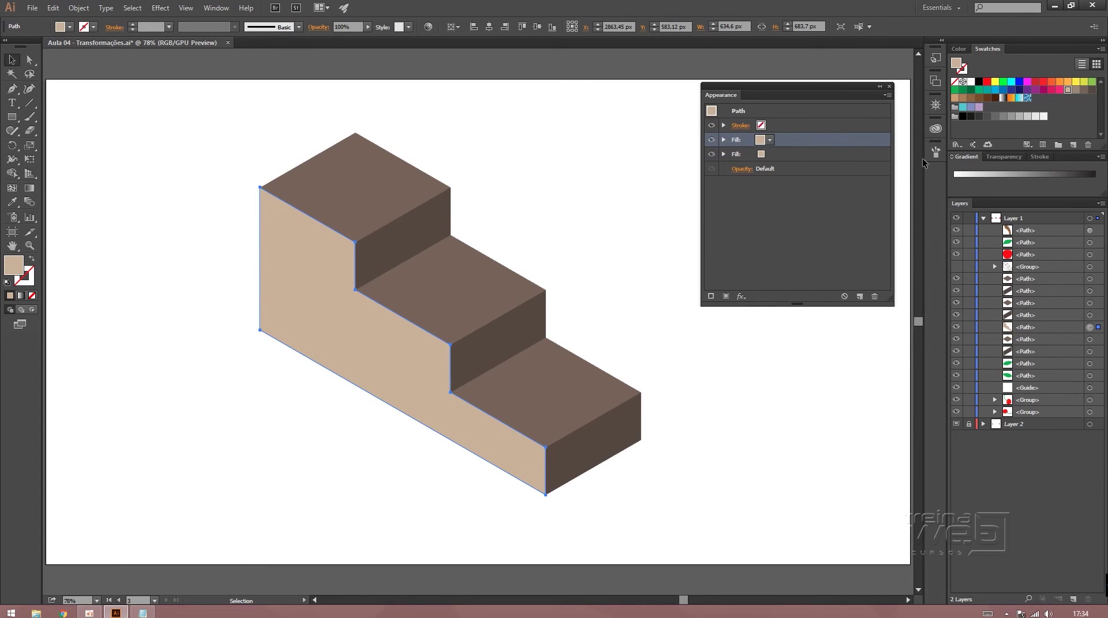
{"action": "left_click", "coordinate": [953, 157]}
{"action": "left_click", "coordinate": [954, 157]}
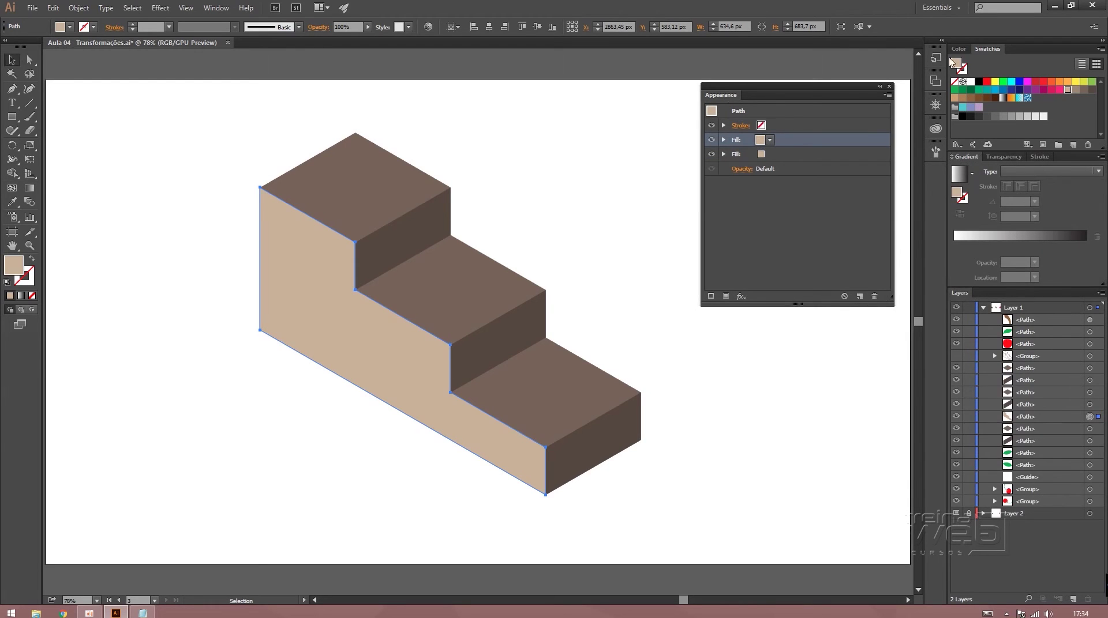
Set the new fill to a linear gradient with a black left stop at 0% opacity.
{"action": "left_click", "coordinate": [959, 177]}
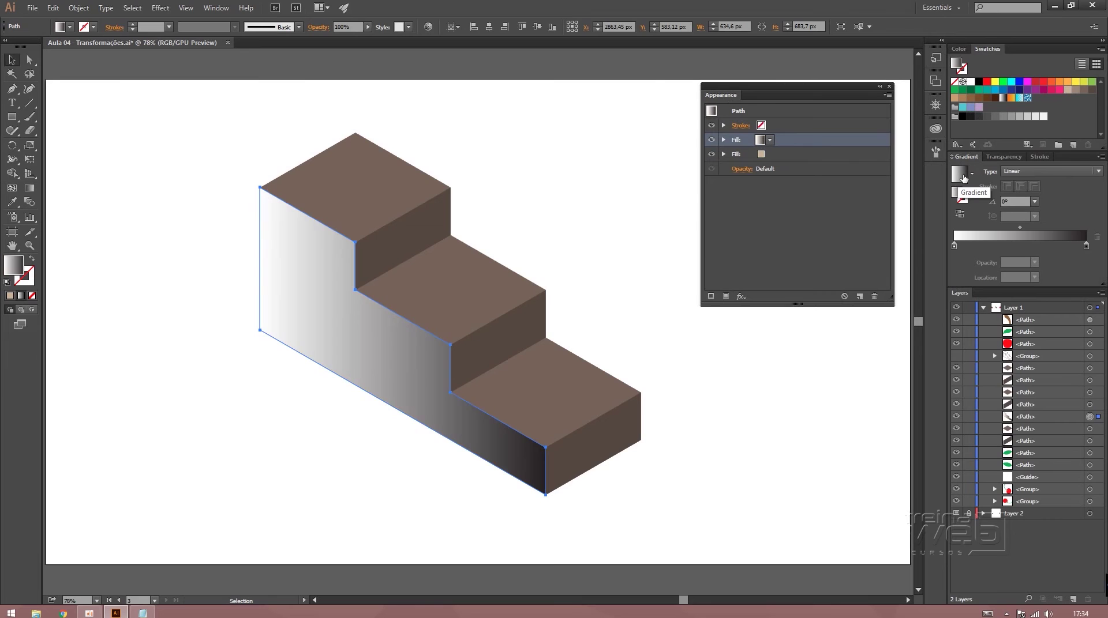
{"action": "double_click", "coordinate": [954, 247]}
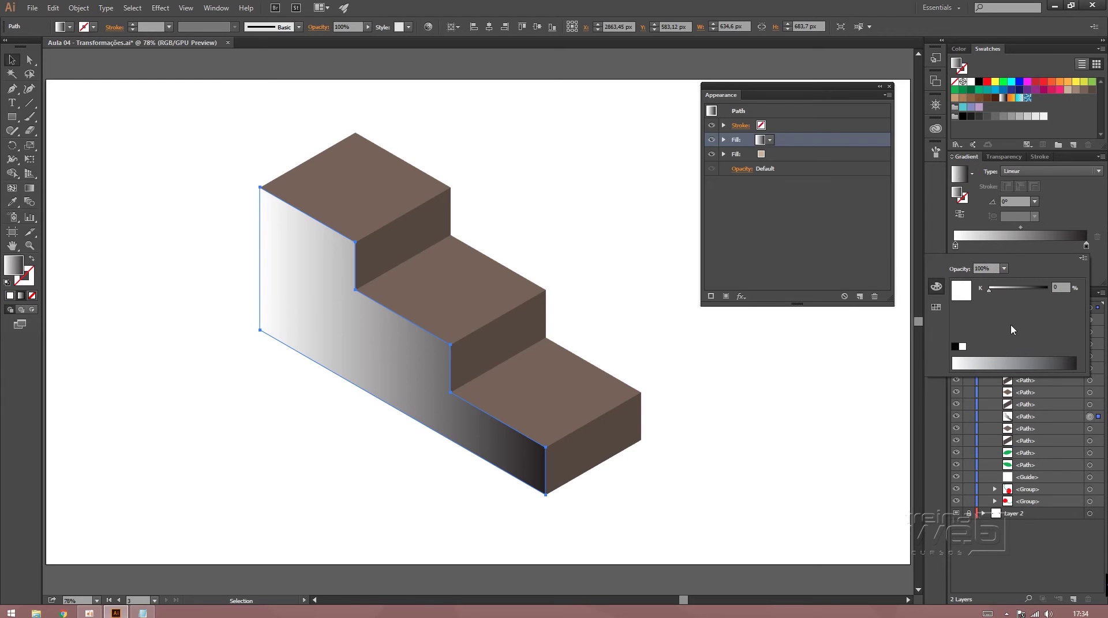
{"action": "left_click", "coordinate": [956, 347]}
{"action": "left_click", "coordinate": [954, 246]}
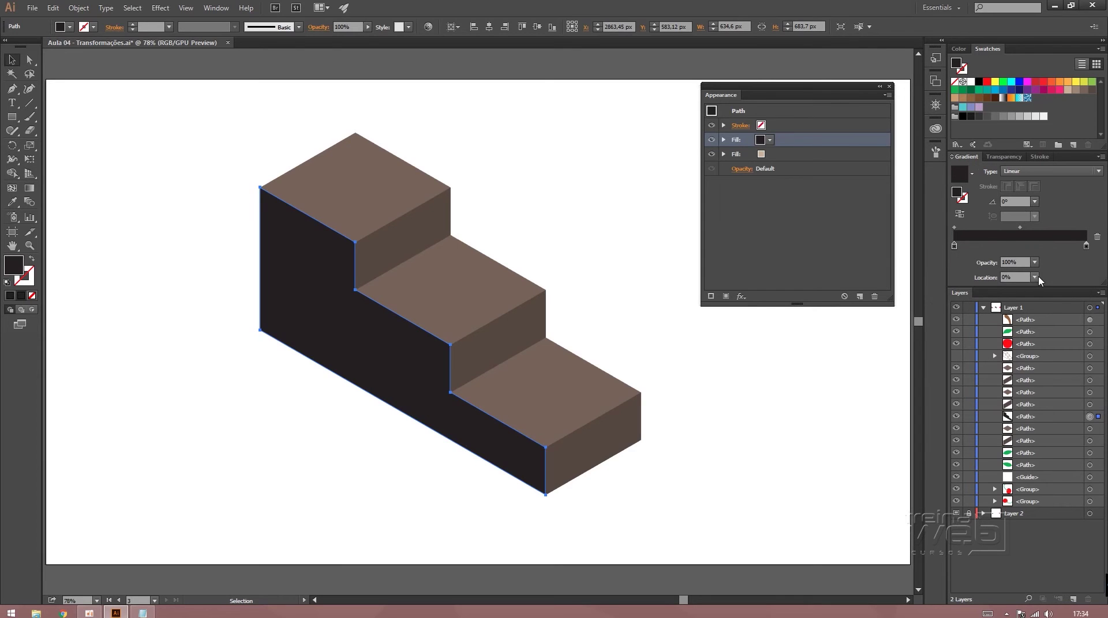
{"action": "left_click", "coordinate": [1034, 262]}
{"action": "left_click", "coordinate": [1034, 263]}
{"action": "left_click", "coordinate": [1033, 262]}
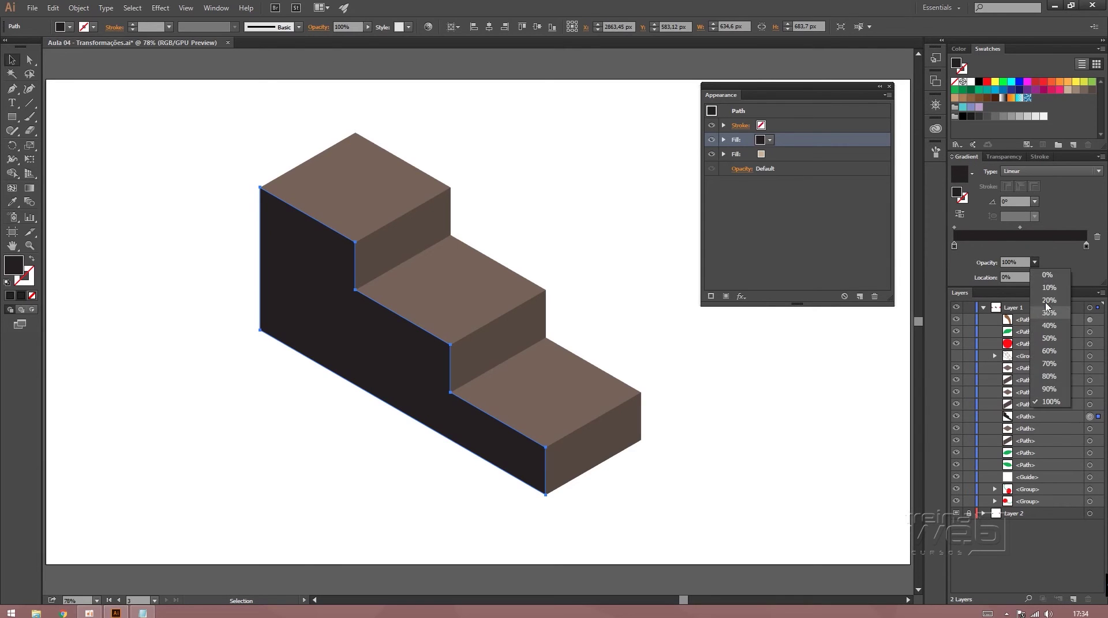
{"action": "left_click", "coordinate": [1041, 277]}
Add, move and remove middle stops so the dark end stop sits mid-gradient.
{"action": "left_click", "coordinate": [1086, 246]}
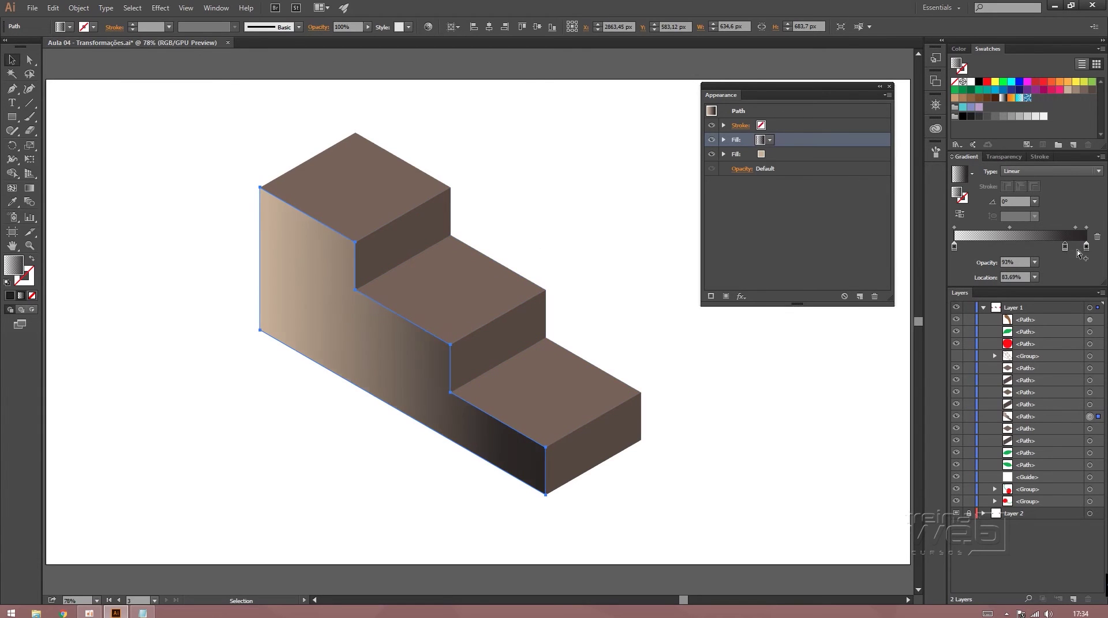
{"action": "left_click", "coordinate": [1069, 247]}
{"action": "left_click_drag", "start_coordinate": [1070, 247], "coordinate": [1037, 247]}
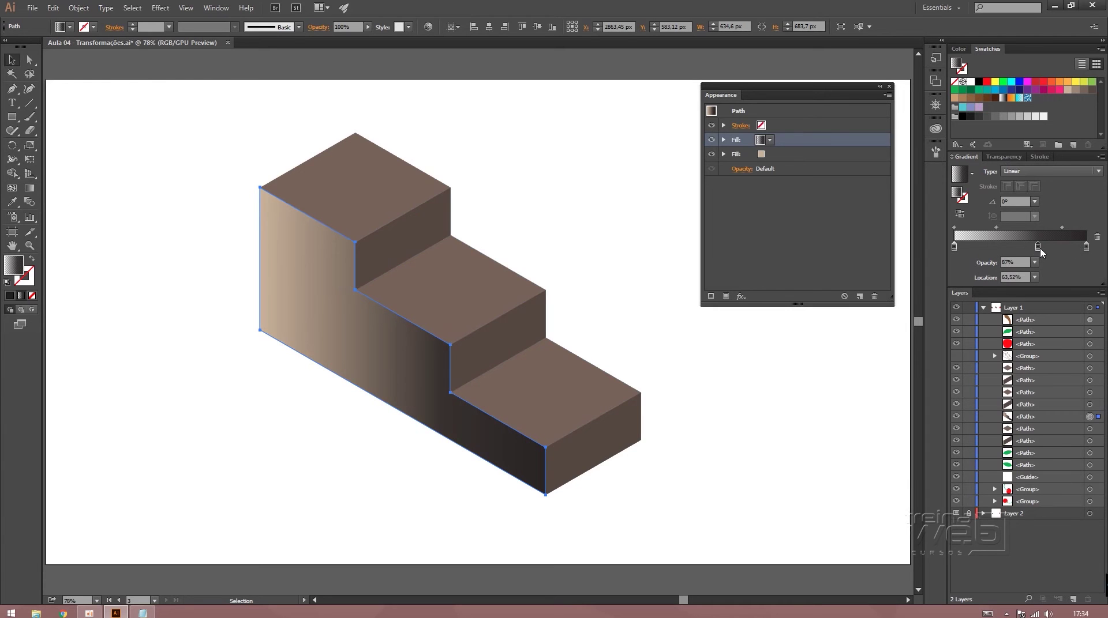
{"action": "left_click_drag", "start_coordinate": [1042, 253], "coordinate": [1055, 252]}
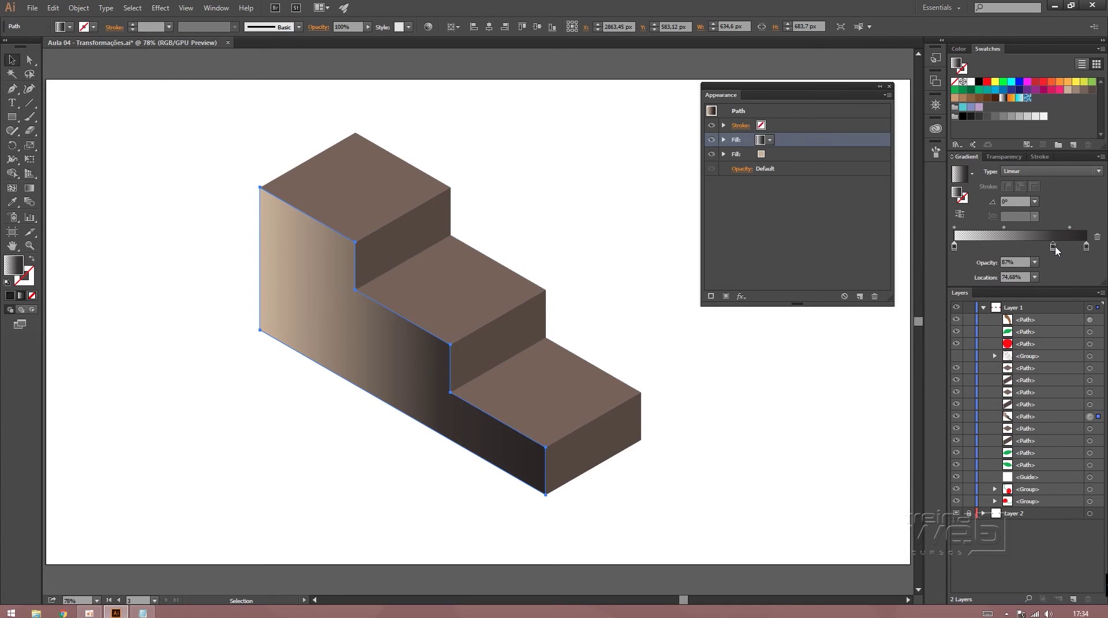
{"action": "left_click", "coordinate": [1097, 236]}
{"action": "left_click", "coordinate": [1086, 247]}
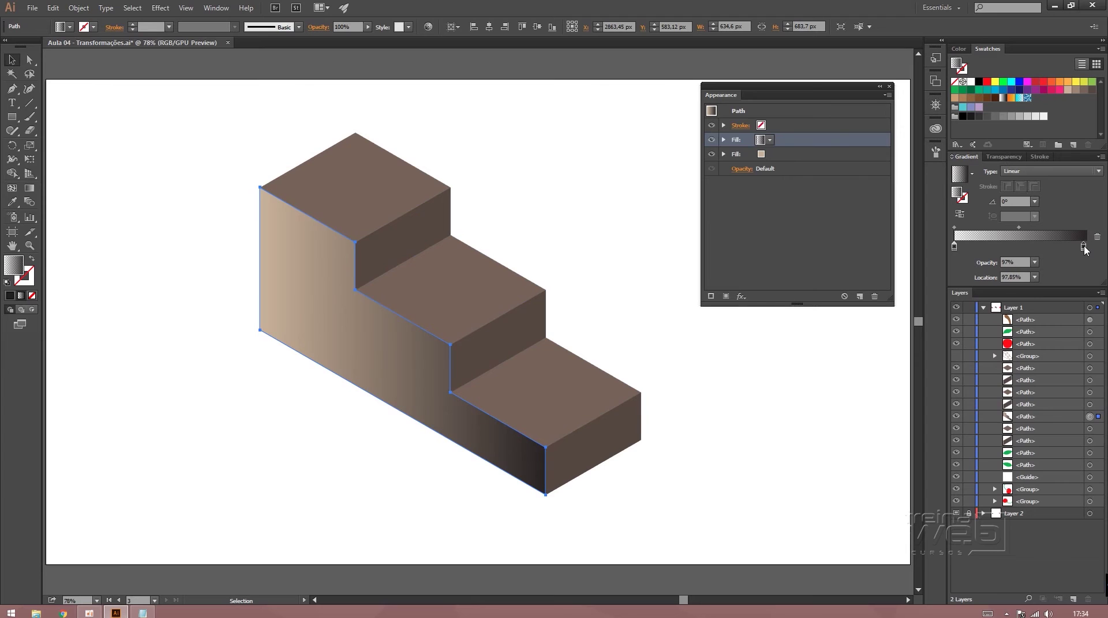
{"action": "mouse_move", "coordinate": [1086, 247]}
{"action": "left_mouse_down"}
{"action": "mouse_move", "coordinate": [1021, 247]}
{"action": "mouse_move", "coordinate": [971, 228]}
{"action": "mouse_move", "coordinate": [1074, 247]}
{"action": "left_mouse_up"}
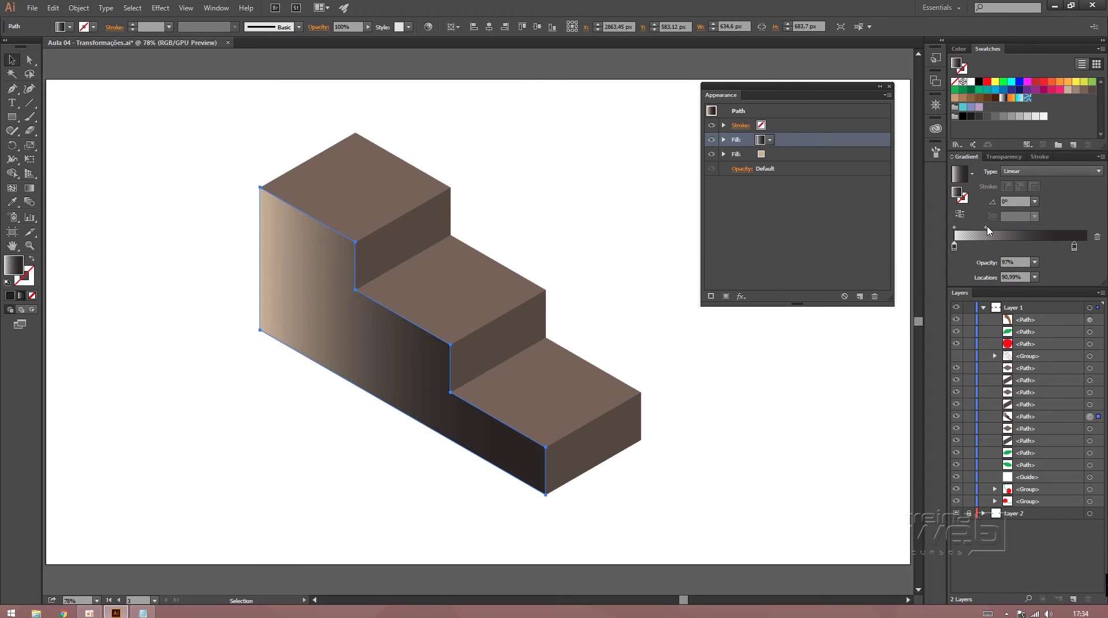
{"action": "left_click_drag", "start_coordinate": [986, 229], "coordinate": [980, 228]}
Add a stop near the transparent left end and reselect the left stop at 0.43%.
{"action": "left_click", "coordinate": [954, 246]}
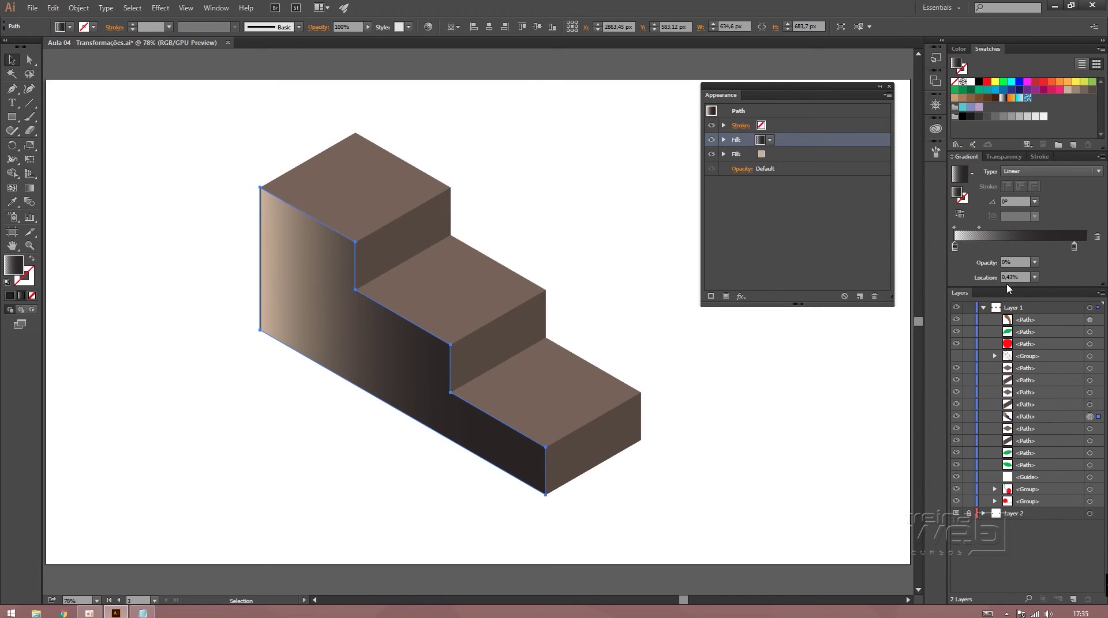
{"action": "left_click", "coordinate": [959, 247]}
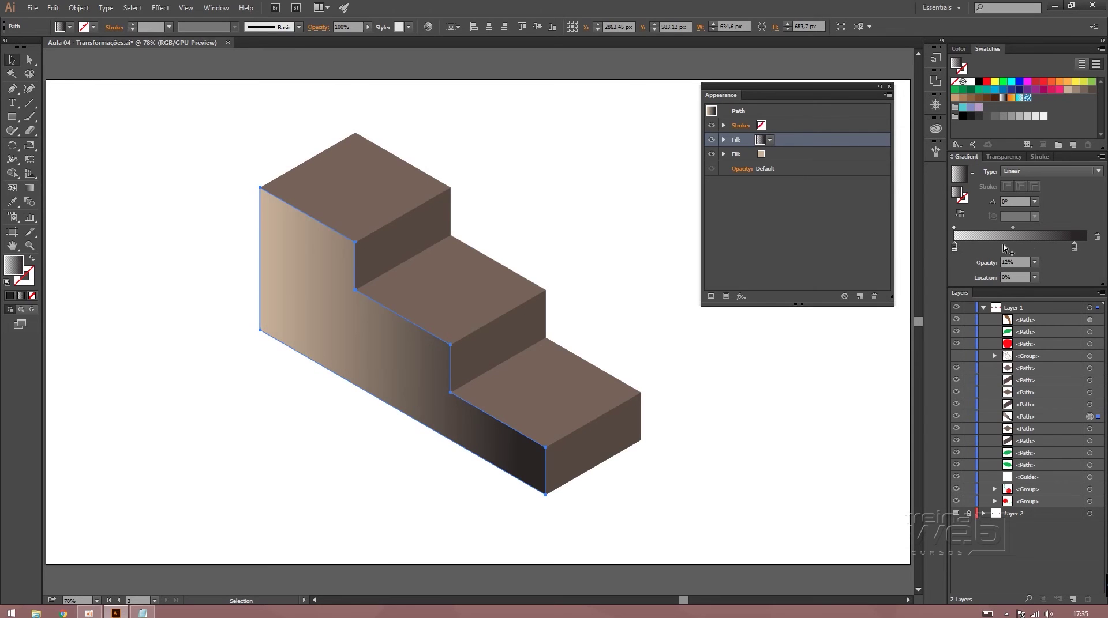
{"action": "left_click", "coordinate": [955, 247]}
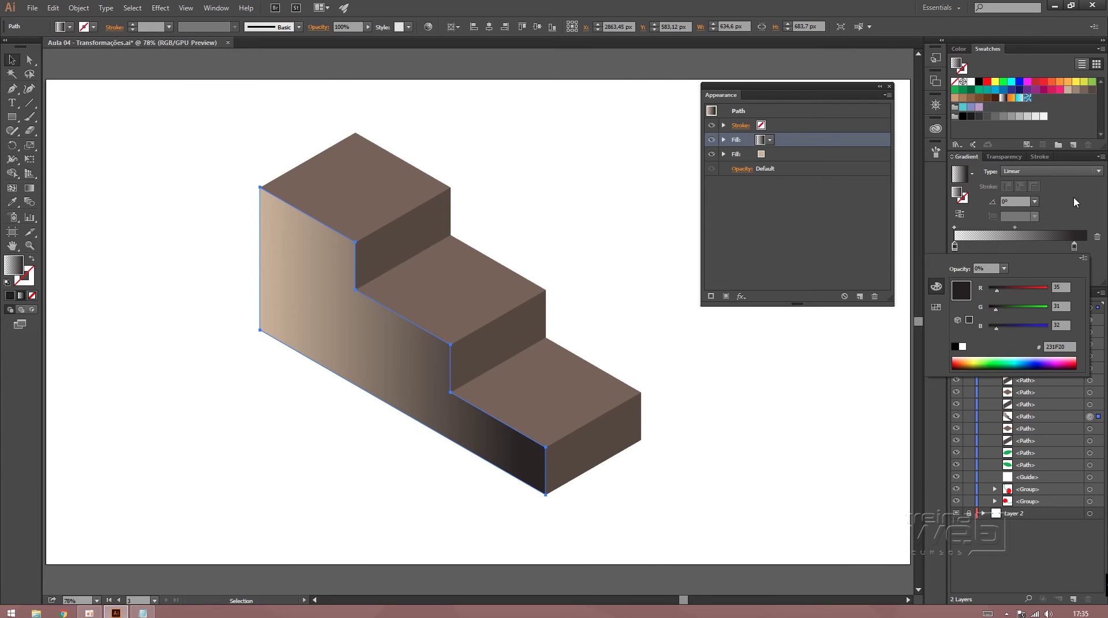
{"action": "left_click", "coordinate": [1038, 173]}
Try a radial gradient, then return to linear at 0°.
{"action": "left_click", "coordinate": [1030, 196]}
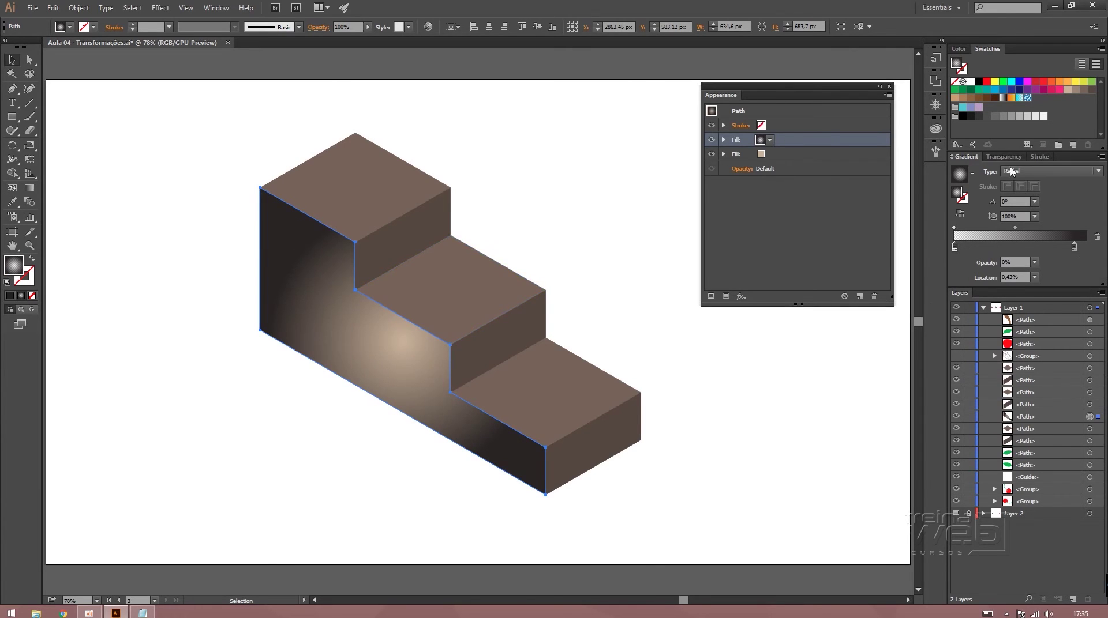
{"action": "left_click", "coordinate": [1014, 171]}
{"action": "left_click", "coordinate": [1021, 183]}
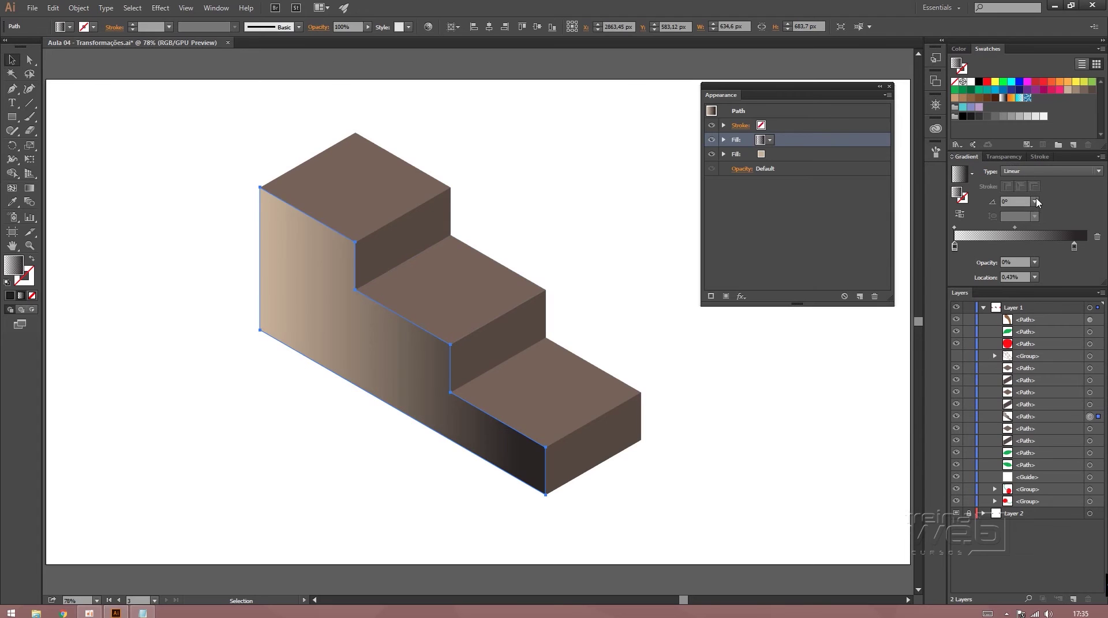
{"action": "left_click", "coordinate": [1034, 201]}
{"action": "left_click", "coordinate": [1089, 192]}
Save the gradient as a new swatch named 'Ramp Preto'.
{"action": "left_click", "coordinate": [1072, 146]}
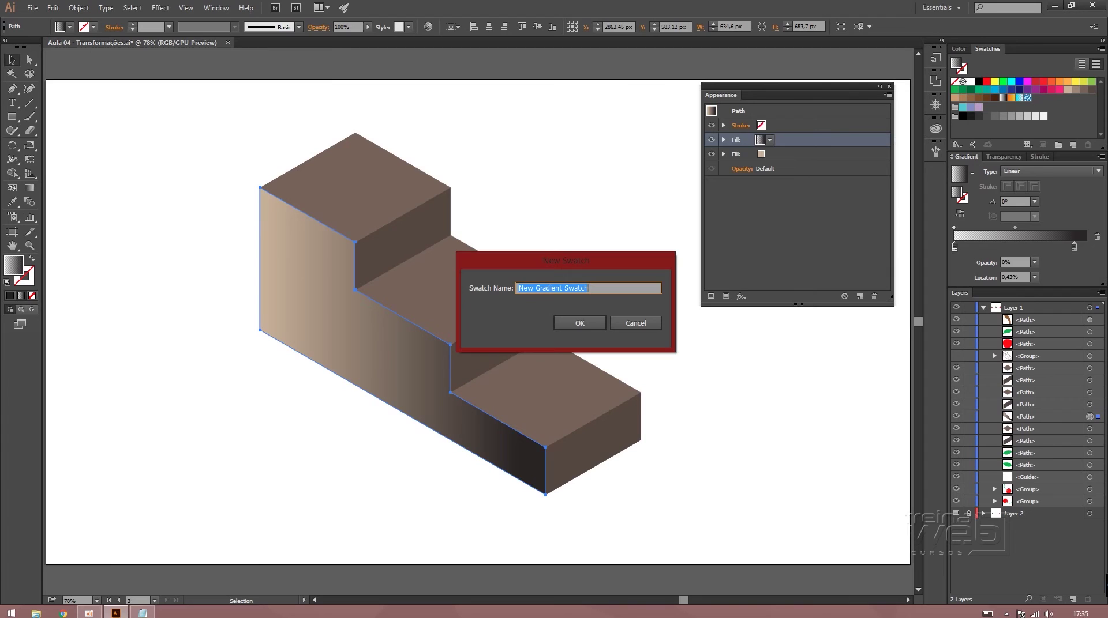
{"action": "type", "text": "Ramp Preto Preto"}
{"action": "key", "text": "Return"}
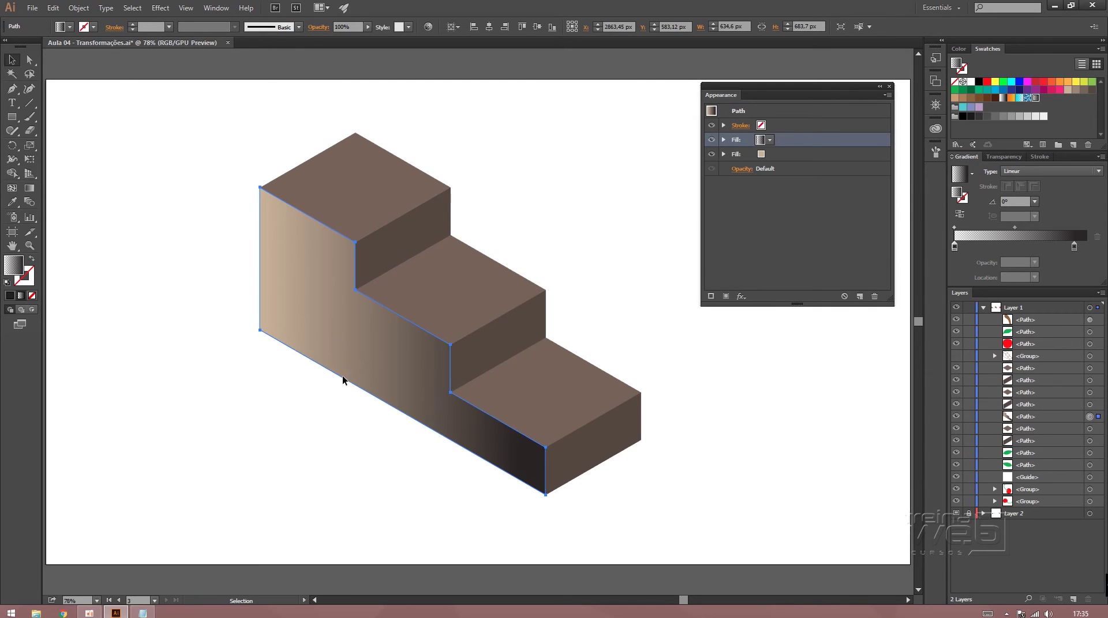
{"action": "key", "text": "g"}
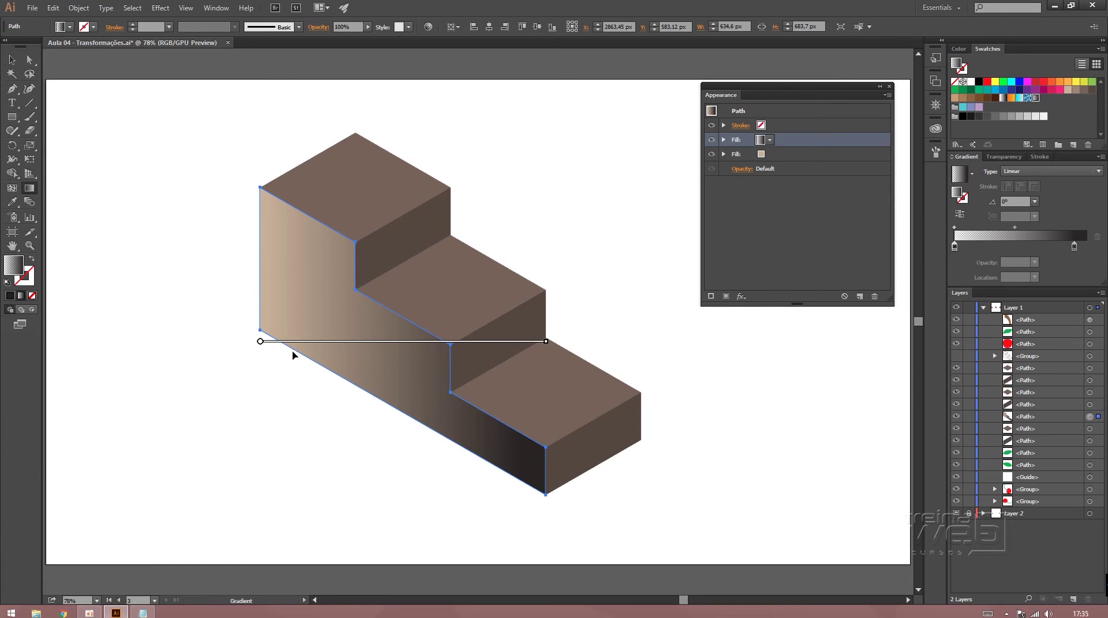
Drag the side face's gradient diagonally to about -21.3°, dark toward the lower right.
{"action": "left_click_drag", "start_coordinate": [261, 345], "coordinate": [260, 292]}
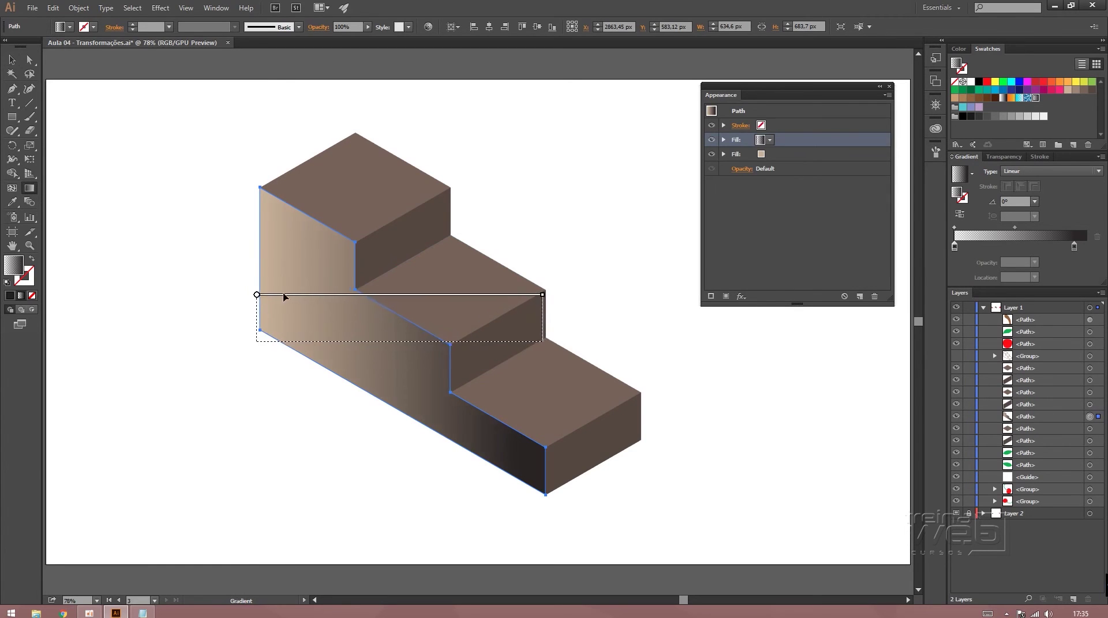
{"action": "left_click_drag", "start_coordinate": [545, 340], "coordinate": [542, 389]}
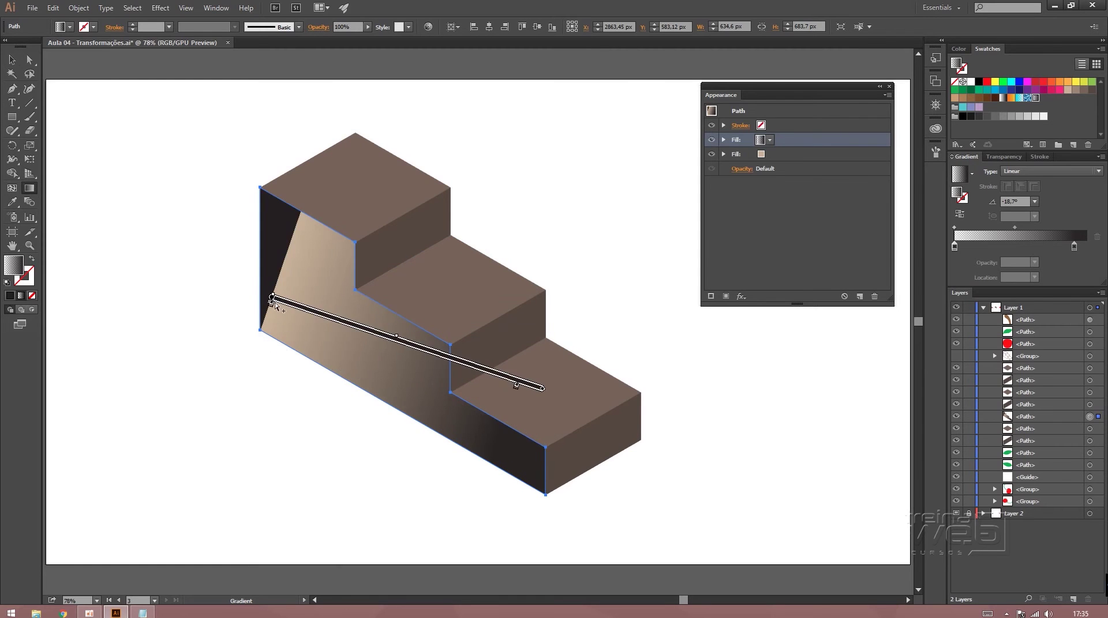
{"action": "left_click_drag", "start_coordinate": [271, 298], "coordinate": [187, 268]}
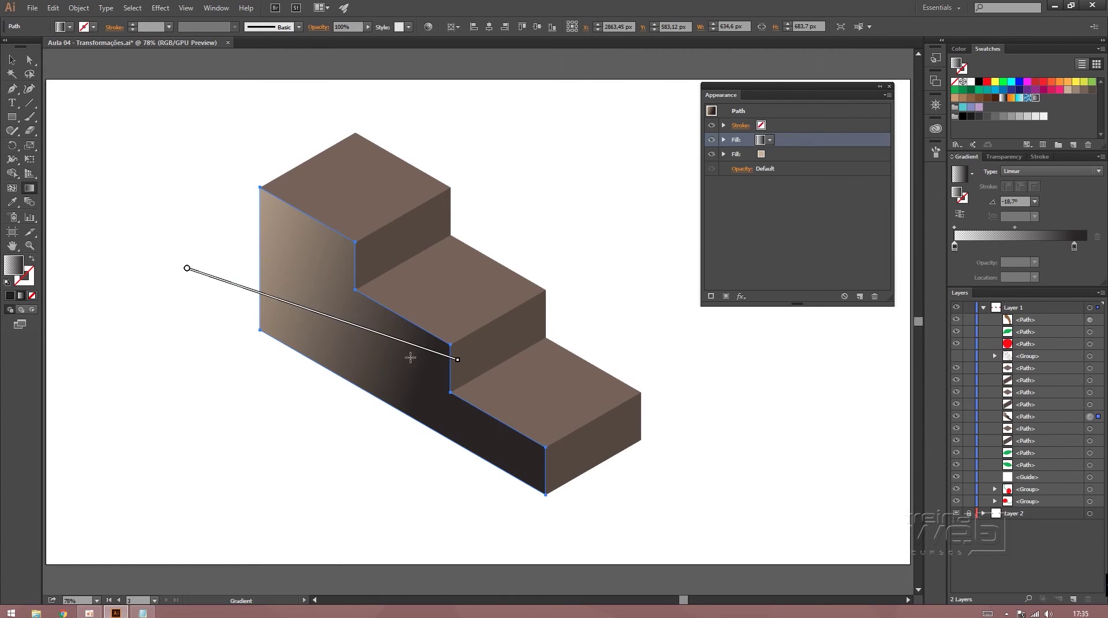
{"action": "left_click_drag", "start_coordinate": [459, 360], "coordinate": [539, 385]}
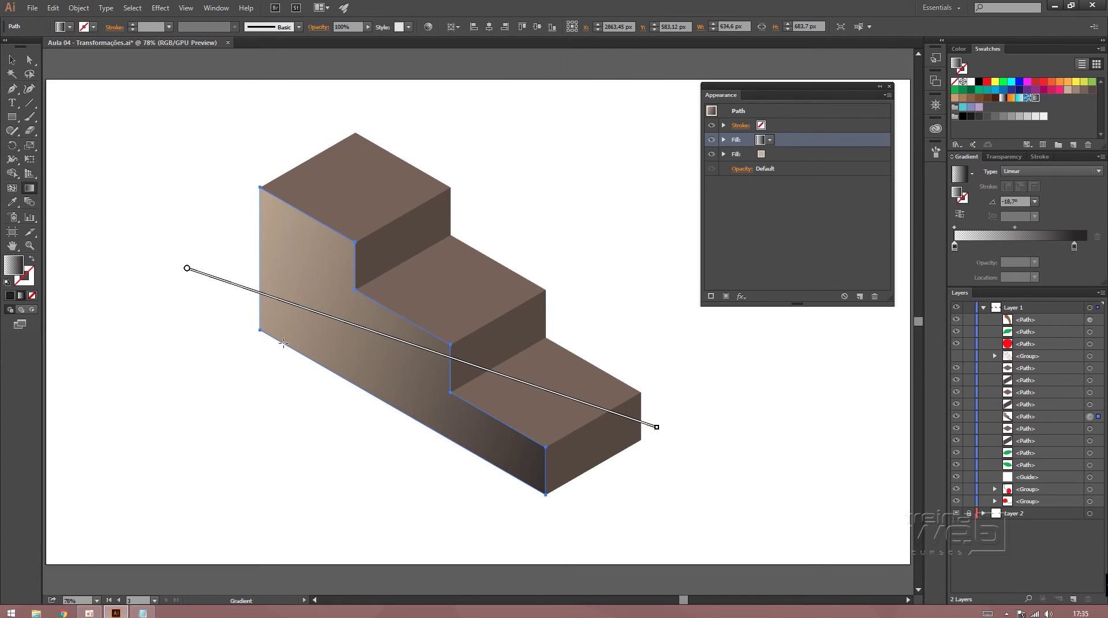
{"action": "mouse_move", "coordinate": [188, 267]}
{"action": "left_mouse_down"}
{"action": "mouse_move", "coordinate": [191, 231]}
{"action": "mouse_move", "coordinate": [179, 267]}
{"action": "left_mouse_up"}
{"action": "left_click_drag", "start_coordinate": [652, 425], "coordinate": [663, 442]}
{"action": "left_click_drag", "start_coordinate": [422, 484], "coordinate": [650, 445]}
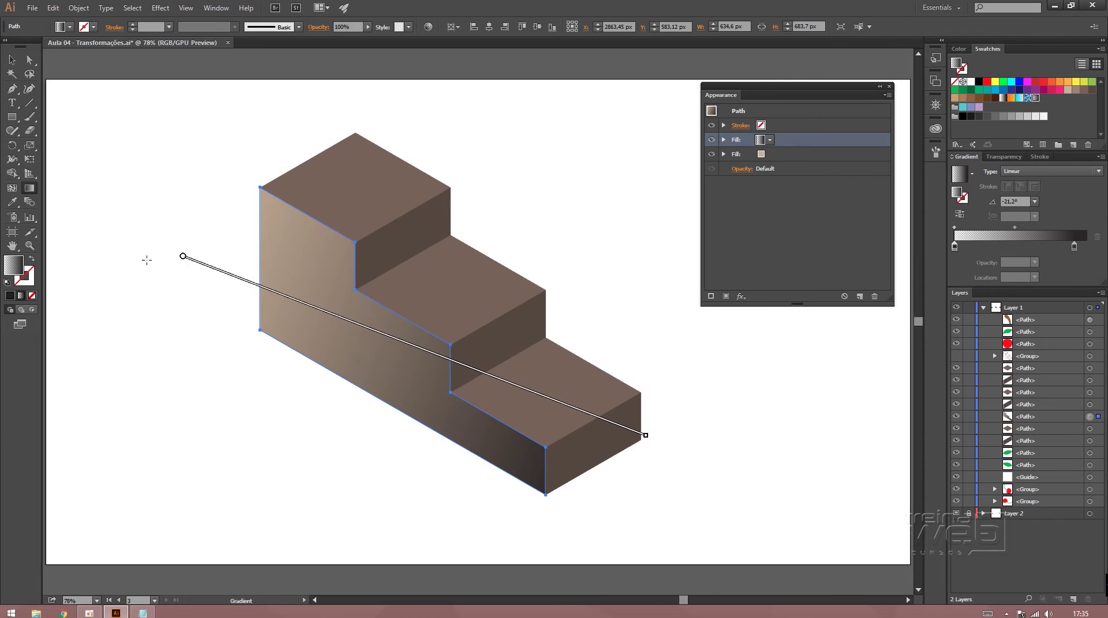
{"action": "mouse_move", "coordinate": [165, 279]}
{"action": "left_mouse_down"}
{"action": "mouse_move", "coordinate": [694, 460]}
{"action": "mouse_move", "coordinate": [712, 453]}
{"action": "mouse_move", "coordinate": [704, 464]}
{"action": "left_mouse_up"}
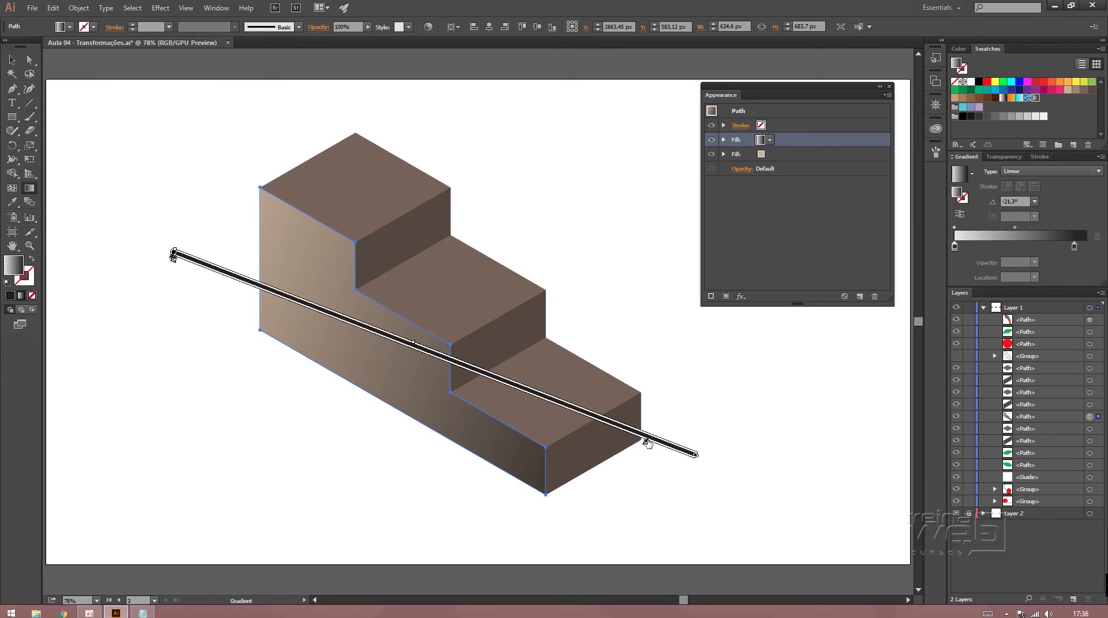
{"action": "mouse_move", "coordinate": [646, 445]}
{"action": "left_mouse_down"}
{"action": "mouse_move", "coordinate": [589, 438]}
{"action": "mouse_move", "coordinate": [420, 373]}
{"action": "left_mouse_up"}
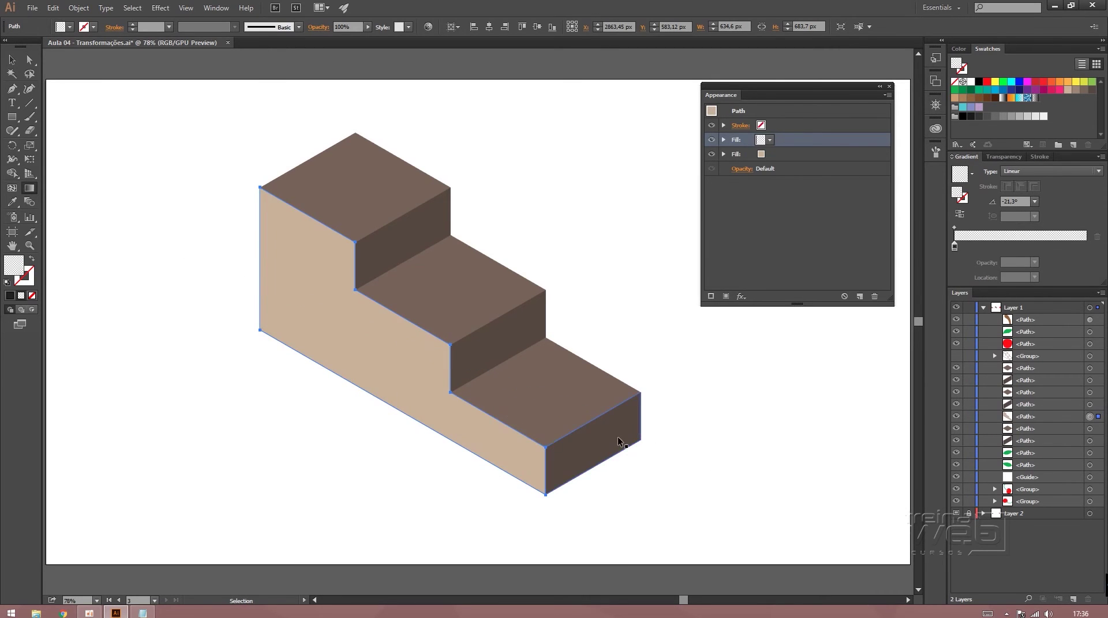
{"action": "key", "text": "ctrl+z"}
{"action": "left_click_drag", "start_coordinate": [646, 445], "coordinate": [609, 428]}
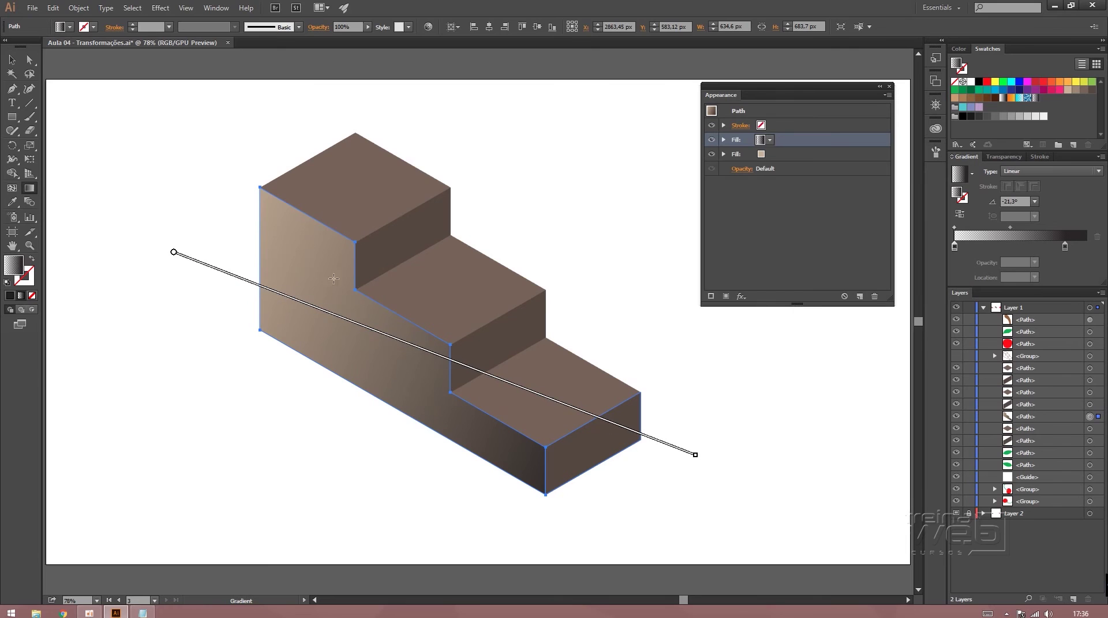
Give the upper riser a second fill using the Ram gradient swatch.
{"action": "key", "text": "v"}
{"action": "left_click", "coordinate": [479, 181]}
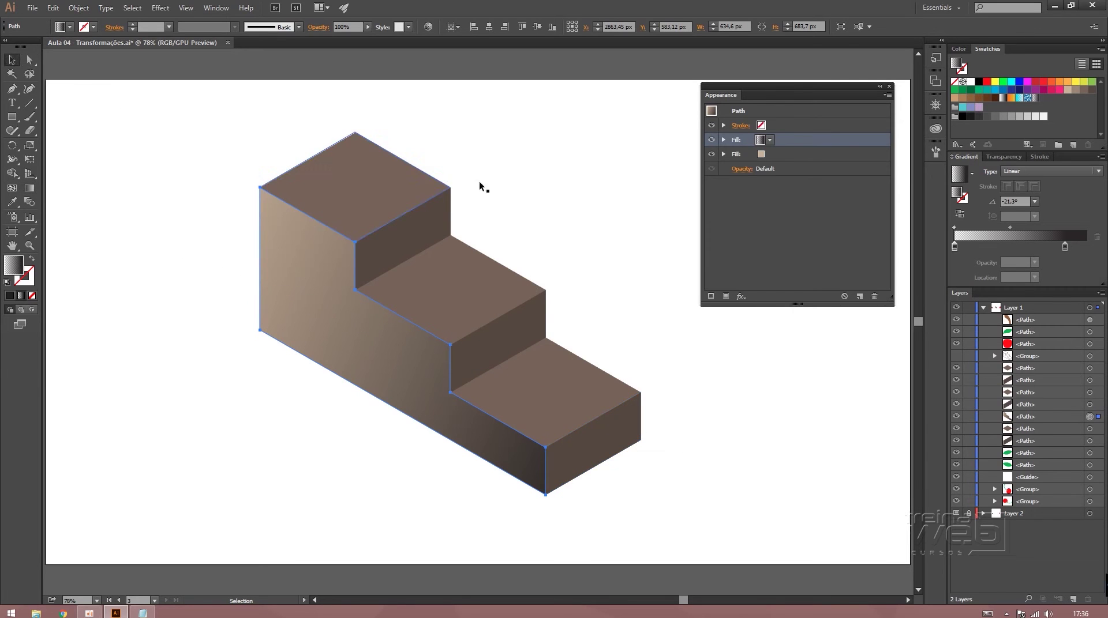
{"action": "left_click", "coordinate": [496, 268]}
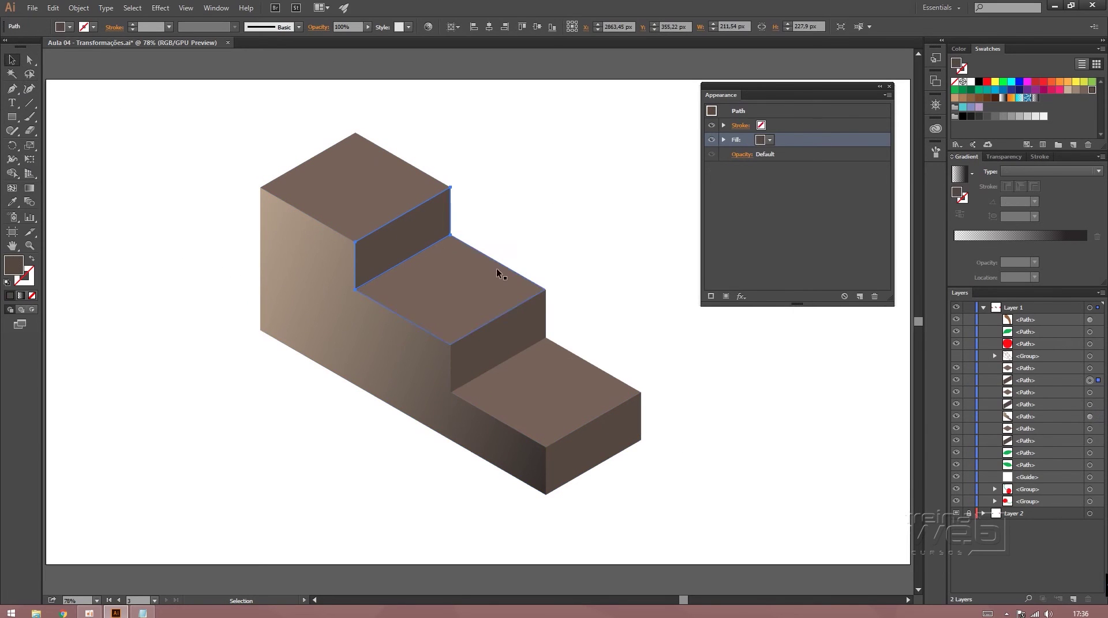
{"action": "left_click", "coordinate": [726, 296]}
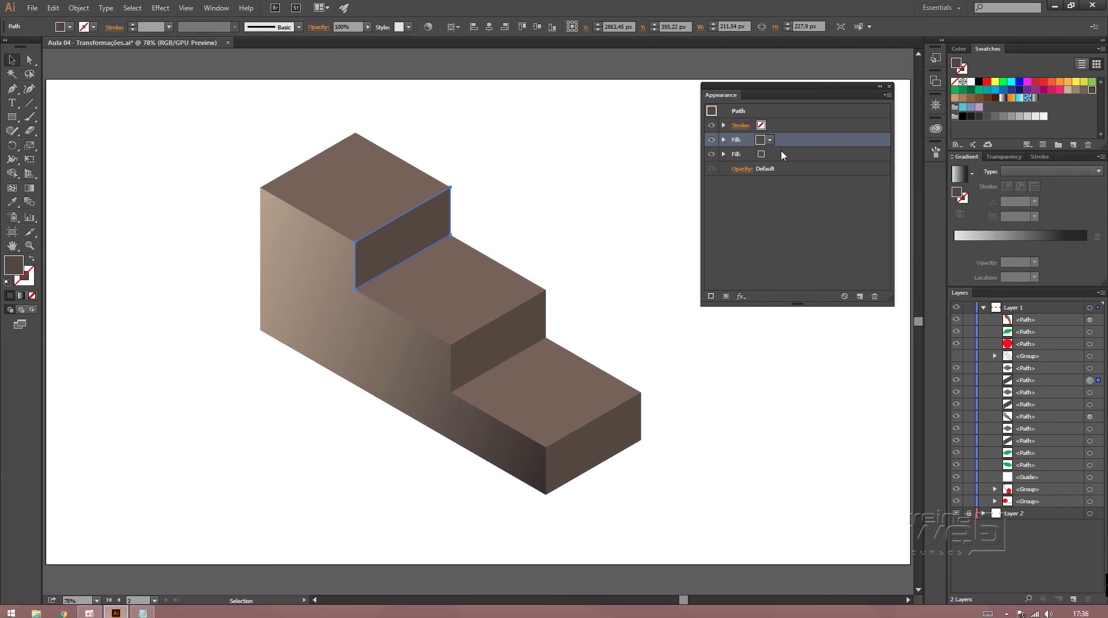
{"action": "left_click", "coordinate": [1036, 99]}
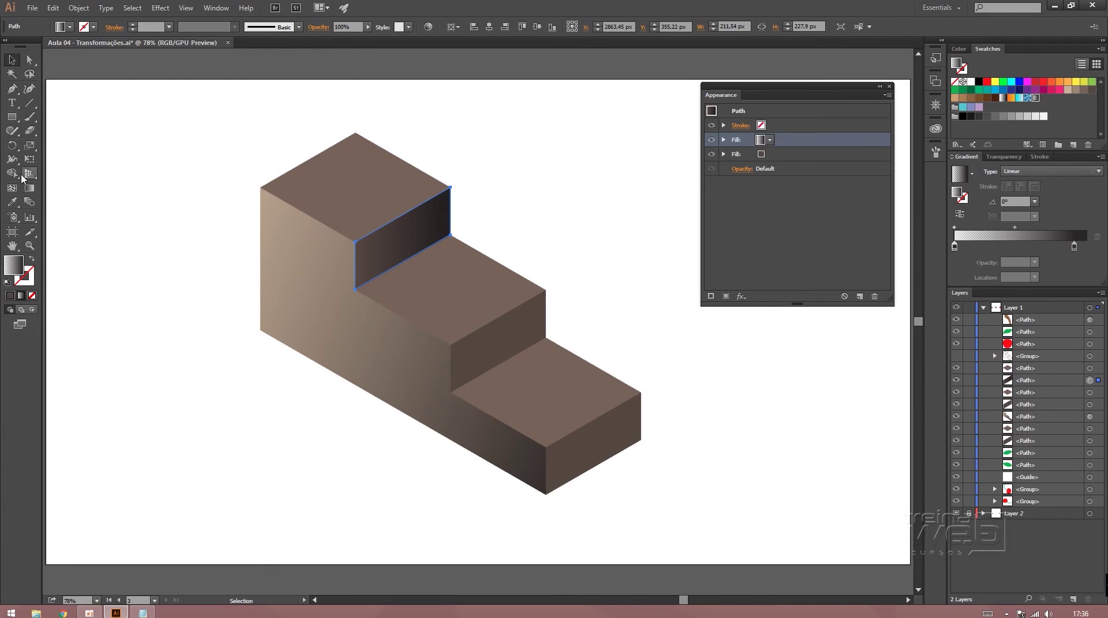
Angle the riser's gradient diagonally at about -52.5° with the Gradient tool.
{"action": "left_click", "coordinate": [30, 188]}
{"action": "left_click_drag", "start_coordinate": [361, 195], "coordinate": [605, 454]}
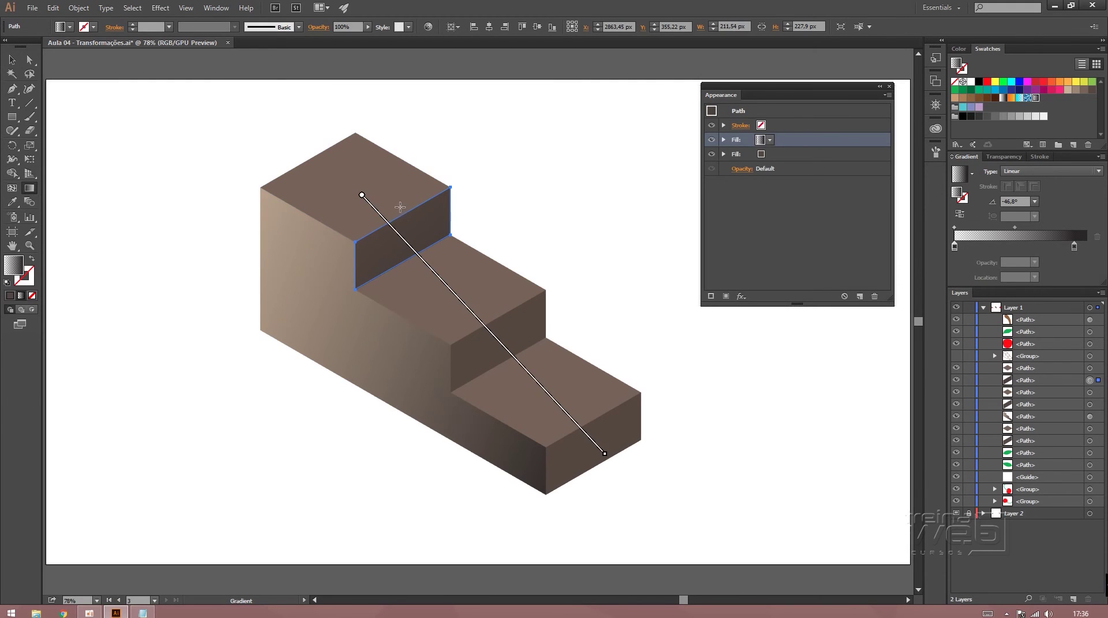
{"action": "left_click_drag", "start_coordinate": [400, 207], "coordinate": [465, 292]}
{"action": "left_click_drag", "start_coordinate": [387, 217], "coordinate": [456, 306]}
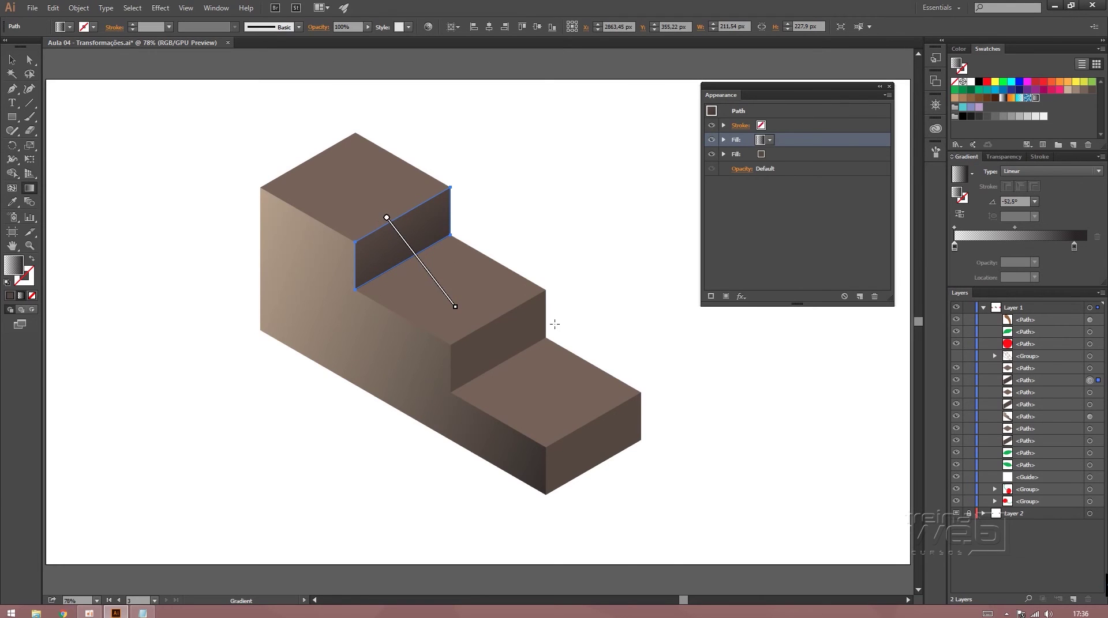
{"action": "left_click", "coordinate": [509, 334]}
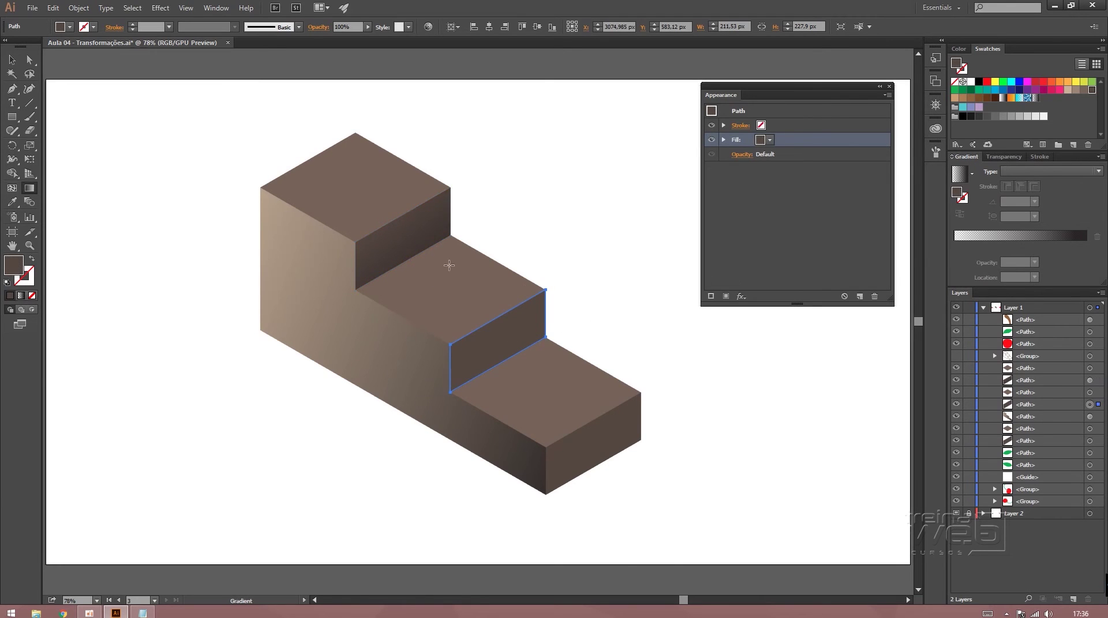
Eyedrop the upper riser's gradient fill onto the bottom step's front face.
{"action": "key", "text": "i"}
{"action": "left_click", "coordinate": [398, 235]}
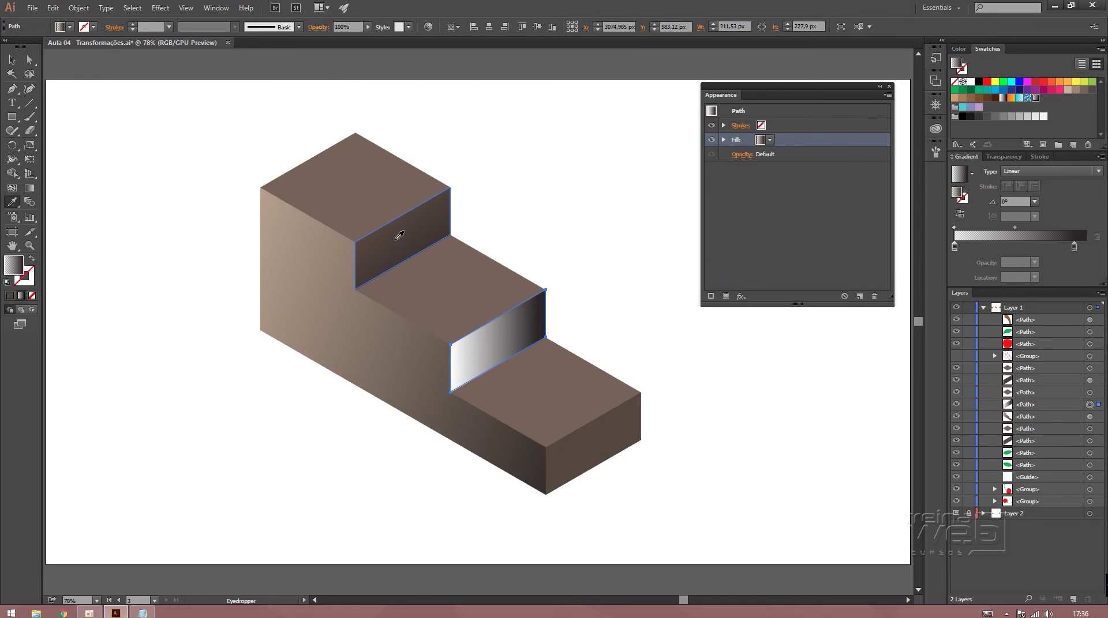
{"action": "left_click", "coordinate": [400, 238]}
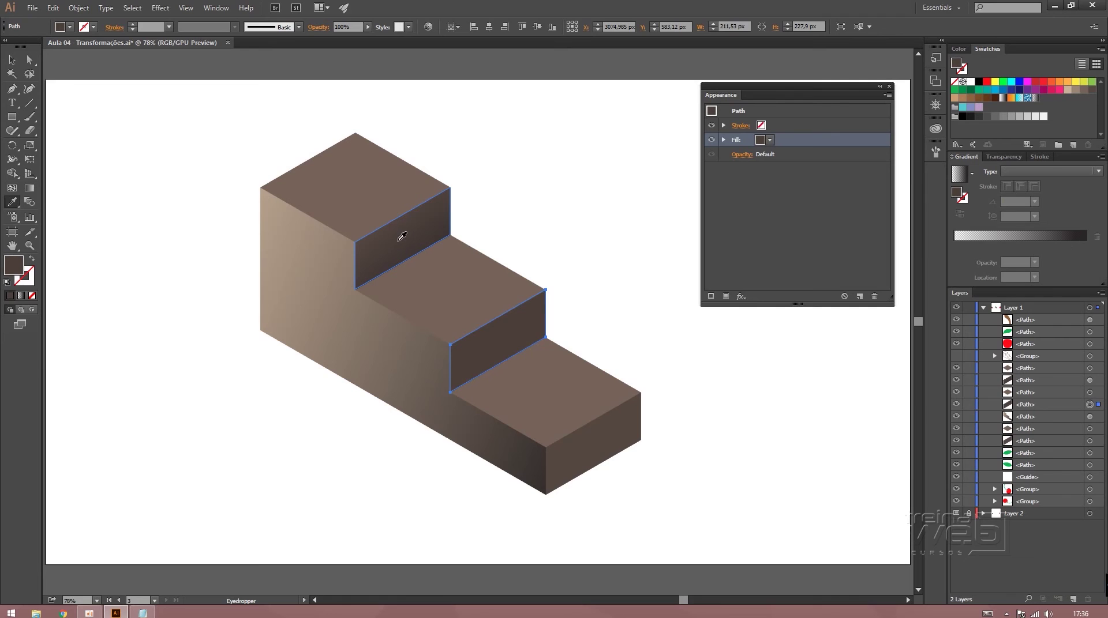
{"action": "left_click", "coordinate": [615, 428], "text": "ctrl"}
{"action": "left_click", "coordinate": [405, 244]}
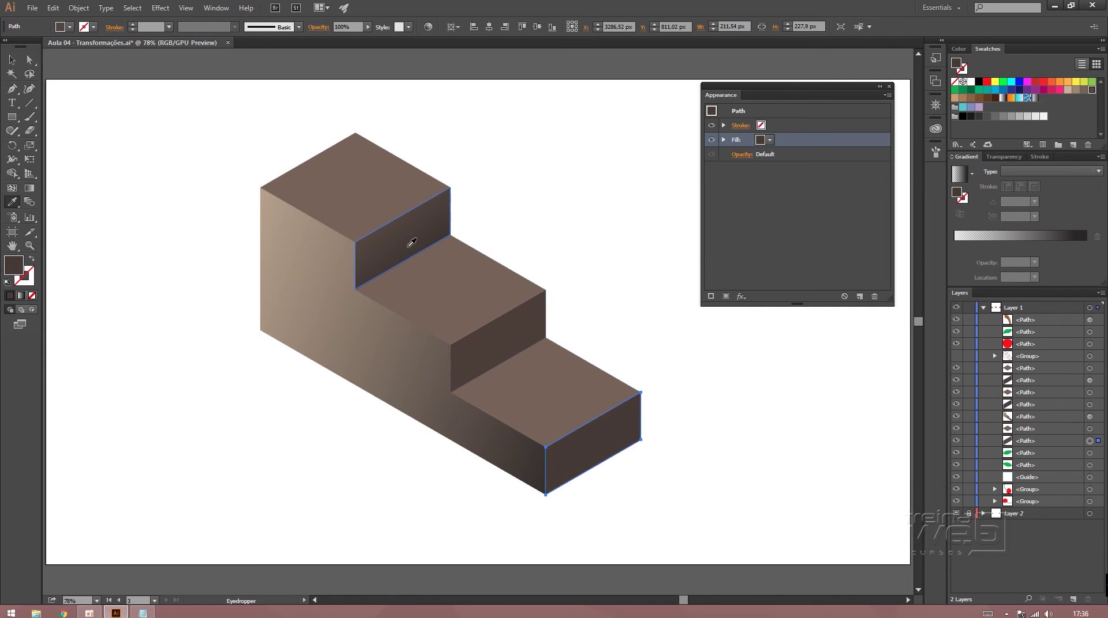
{"action": "left_click", "coordinate": [558, 397], "text": "ctrl+shift"}
{"action": "left_click", "coordinate": [605, 424], "text": "ctrl"}
Redraw the gradient across the bottom front face with the Gradient tool.
{"action": "left_click", "coordinate": [29, 188]}
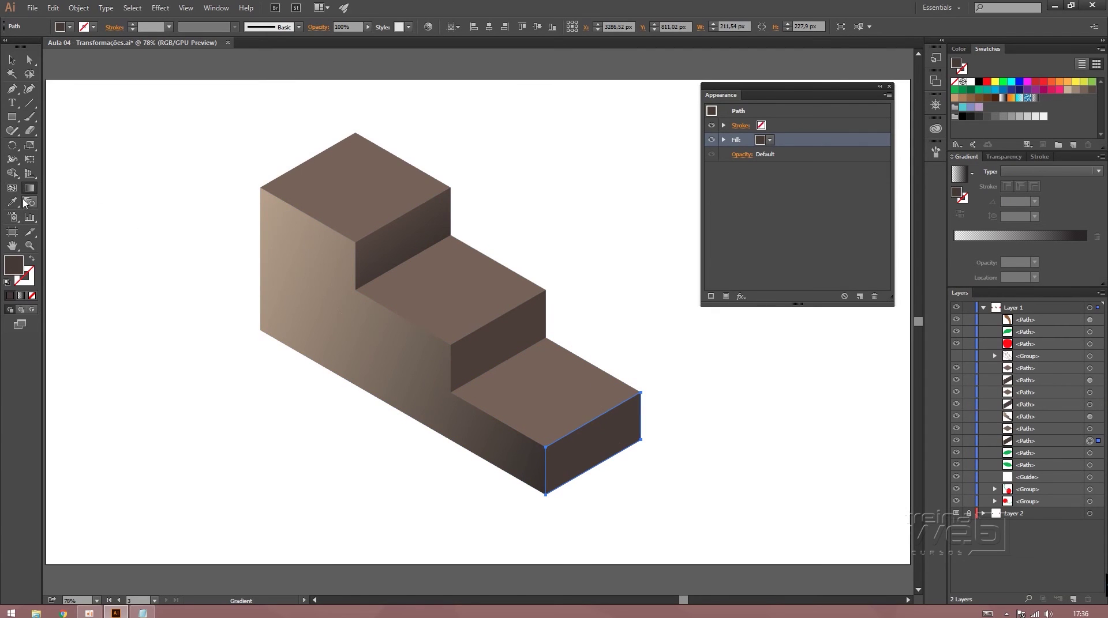
{"action": "left_click_drag", "start_coordinate": [581, 402], "coordinate": [616, 482]}
{"action": "left_click", "coordinate": [513, 336], "text": "ctrl"}
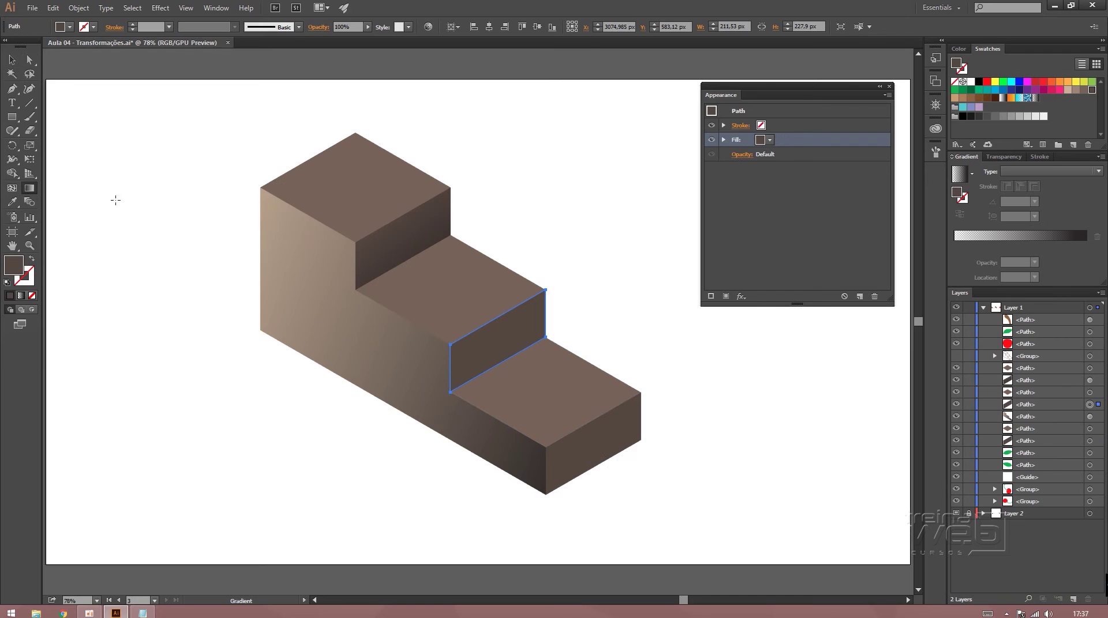
Set the Eyedropper to pick up the full Appearance.
{"action": "double_click", "coordinate": [12, 202]}
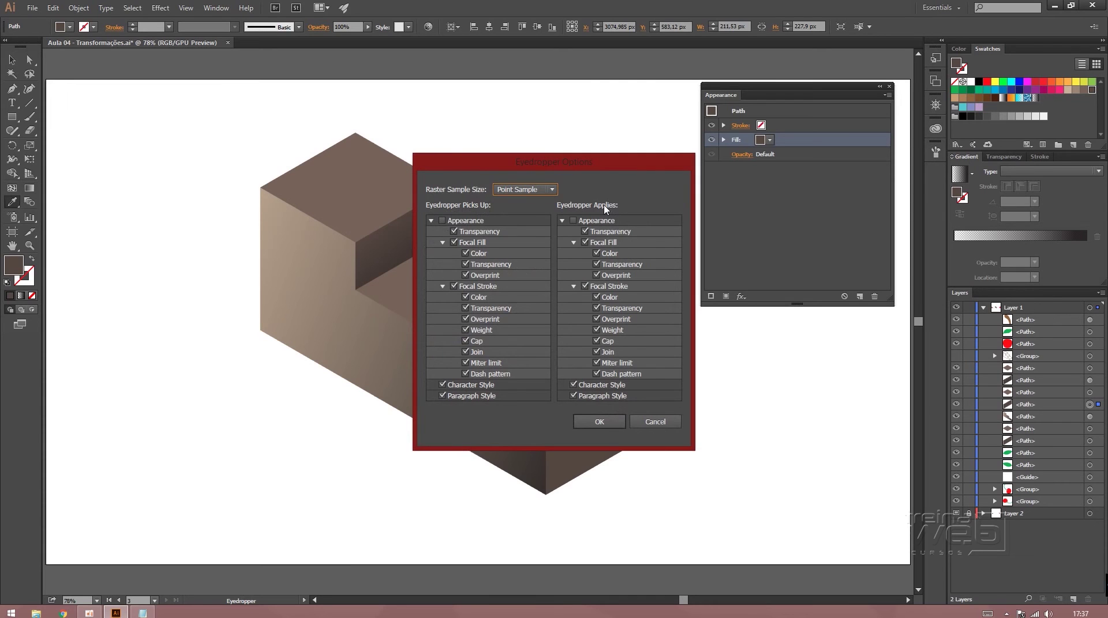
{"action": "left_click", "coordinate": [443, 221]}
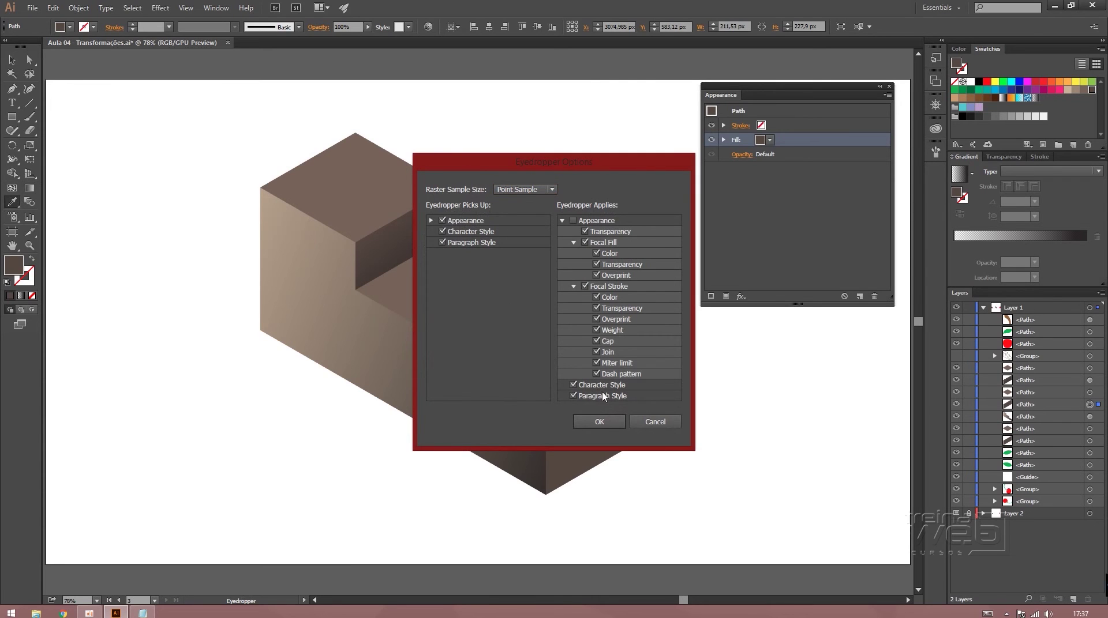
{"action": "left_click", "coordinate": [599, 421]}
Sample the top riser's gradient onto the middle riser and the bottom step's front face.
{"action": "left_click", "coordinate": [411, 244]}
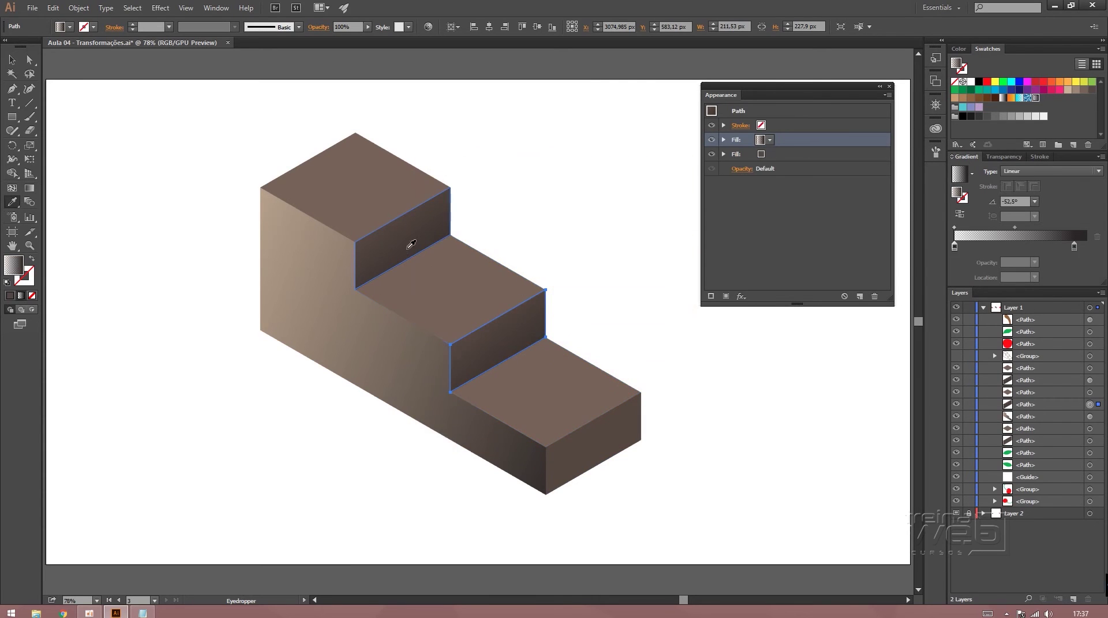
{"action": "left_click", "coordinate": [565, 422], "text": "ctrl"}
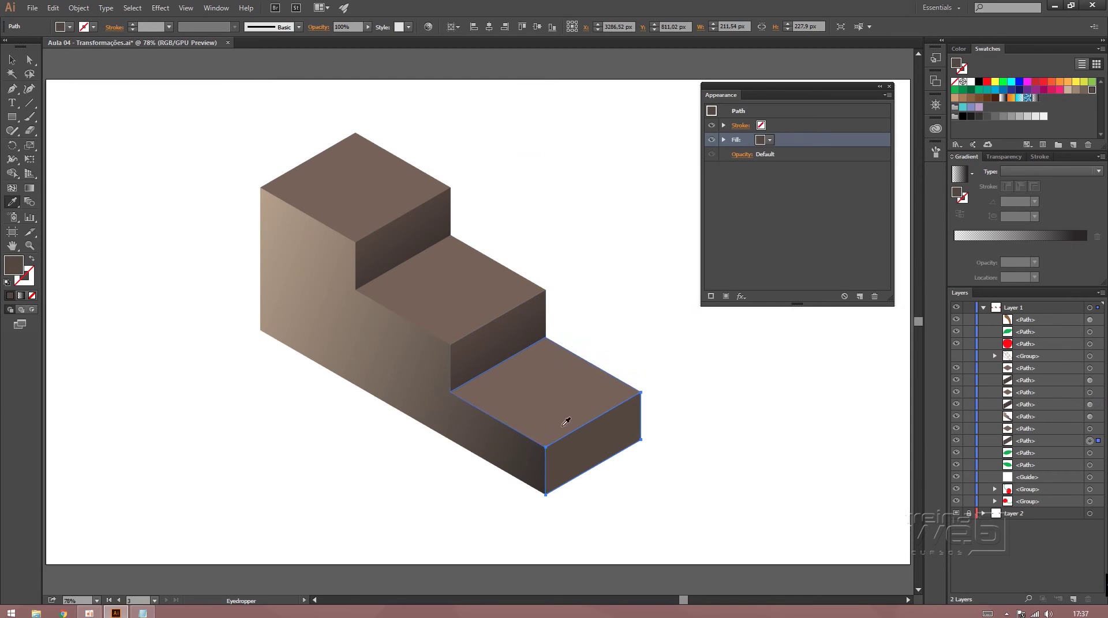
{"action": "left_click", "coordinate": [507, 327]}
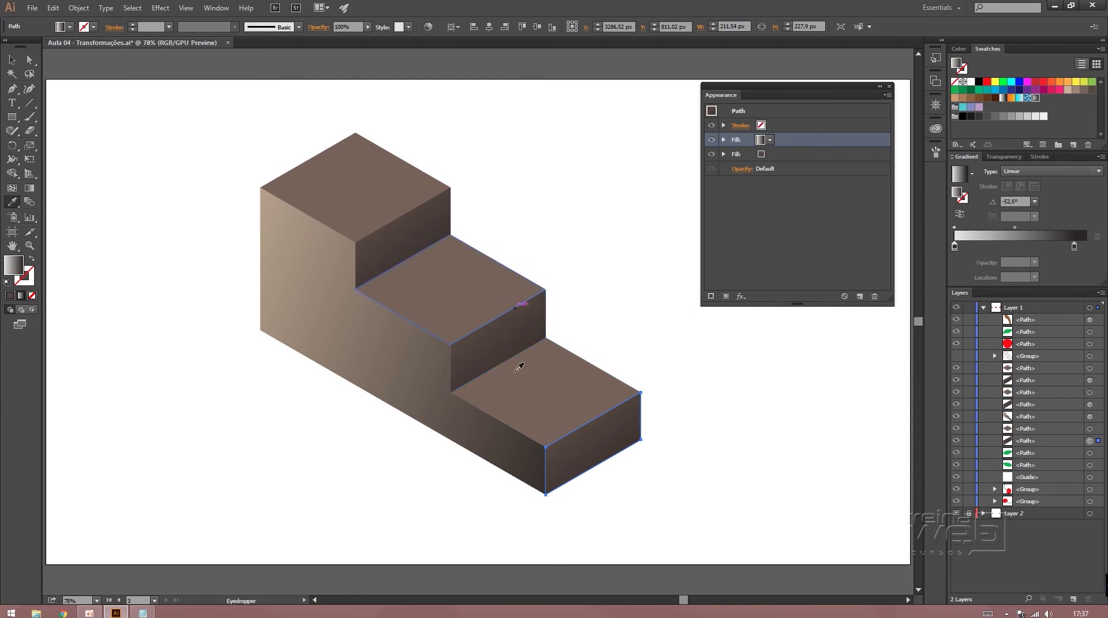
{"action": "left_click", "coordinate": [11, 60]}
{"action": "left_click", "coordinate": [138, 195]}
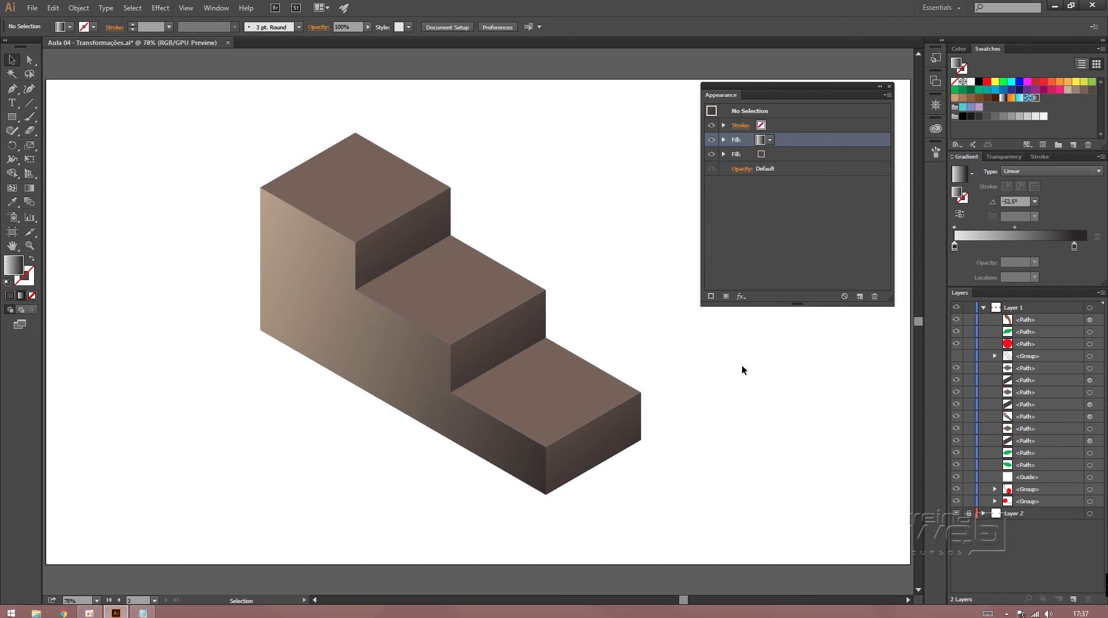
Duplicate the top face's fill and make the upper copy a linear gradient.
{"action": "left_click", "coordinate": [350, 174]}
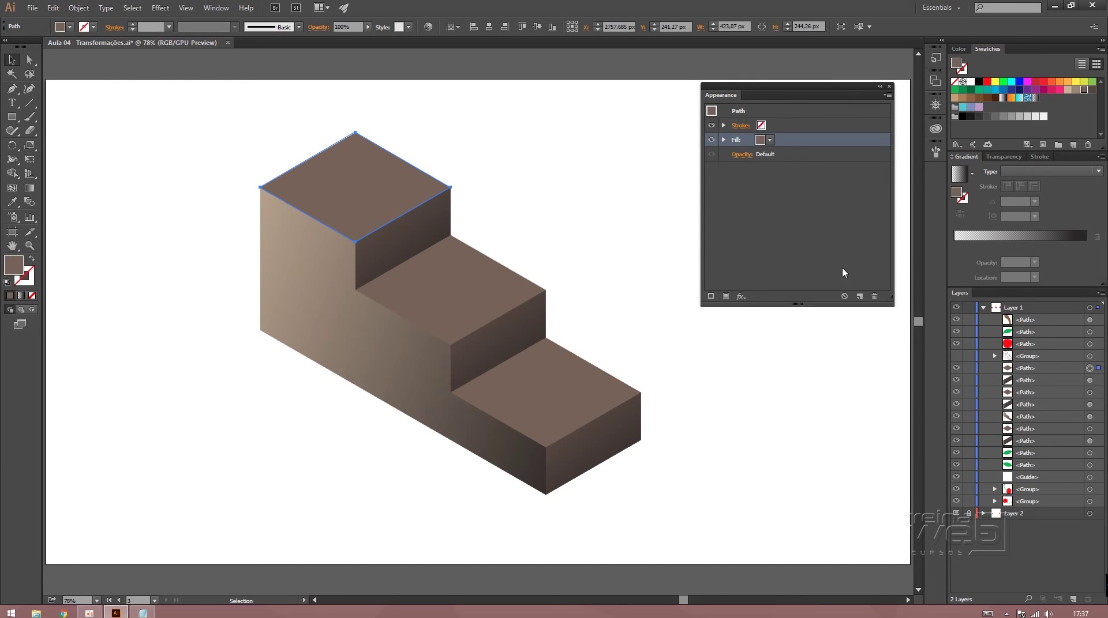
{"action": "left_click", "coordinate": [859, 298]}
{"action": "left_click", "coordinate": [1036, 98]}
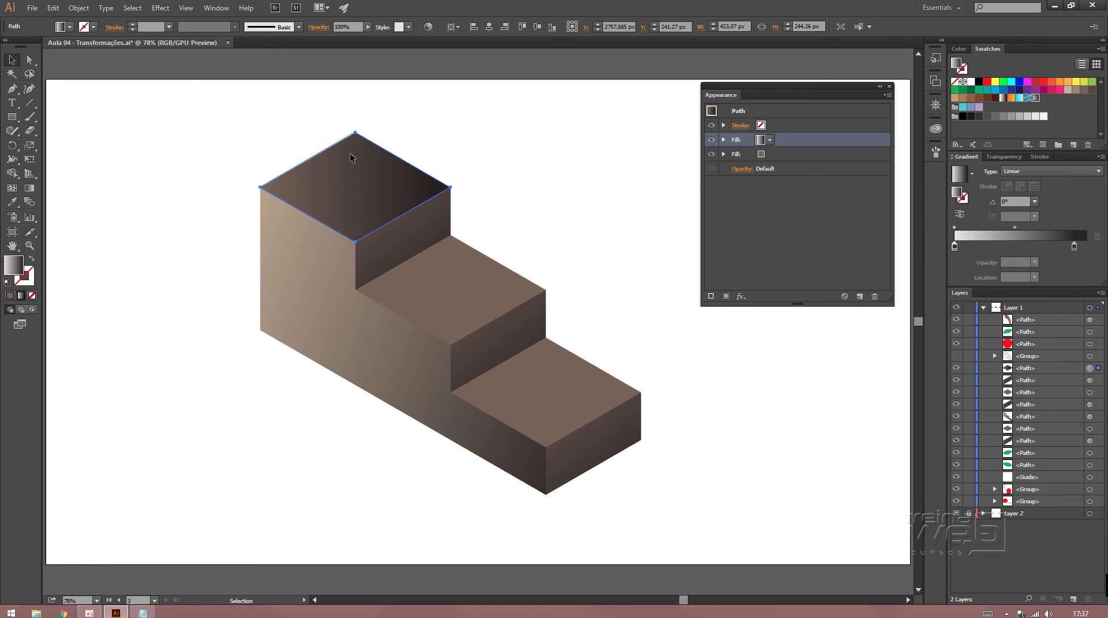
Set the gradient's right stop to 40% opacity.
{"action": "left_click", "coordinate": [1070, 245]}
{"action": "left_click", "coordinate": [1033, 279]}
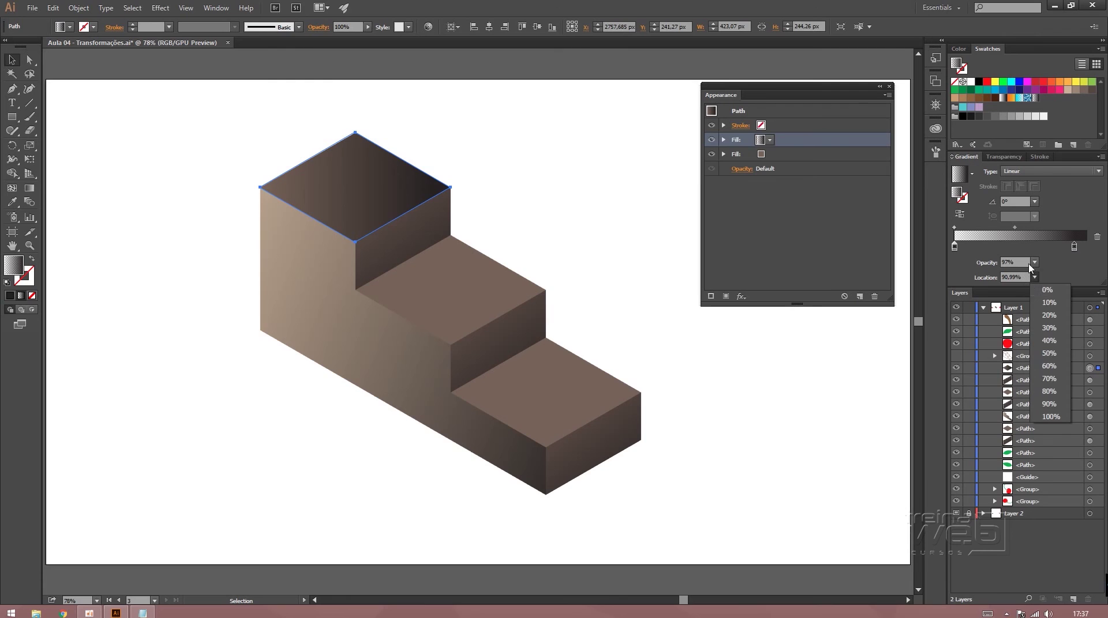
{"action": "left_click", "coordinate": [1034, 263]}
{"action": "left_click", "coordinate": [1034, 262]}
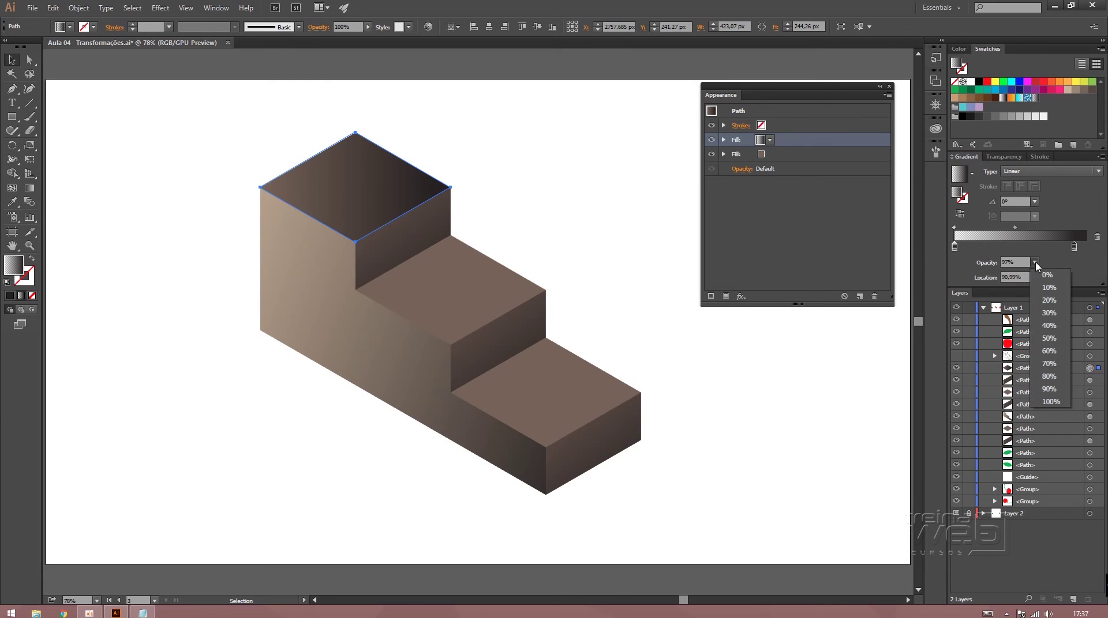
{"action": "left_click", "coordinate": [1053, 338]}
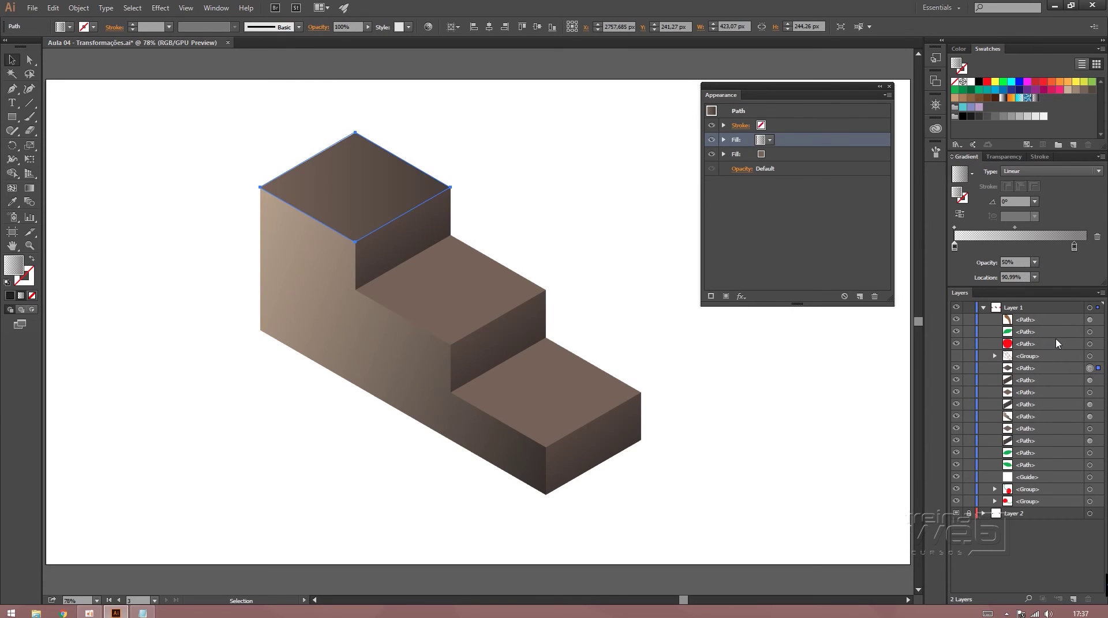
{"action": "left_click", "coordinate": [1035, 262]}
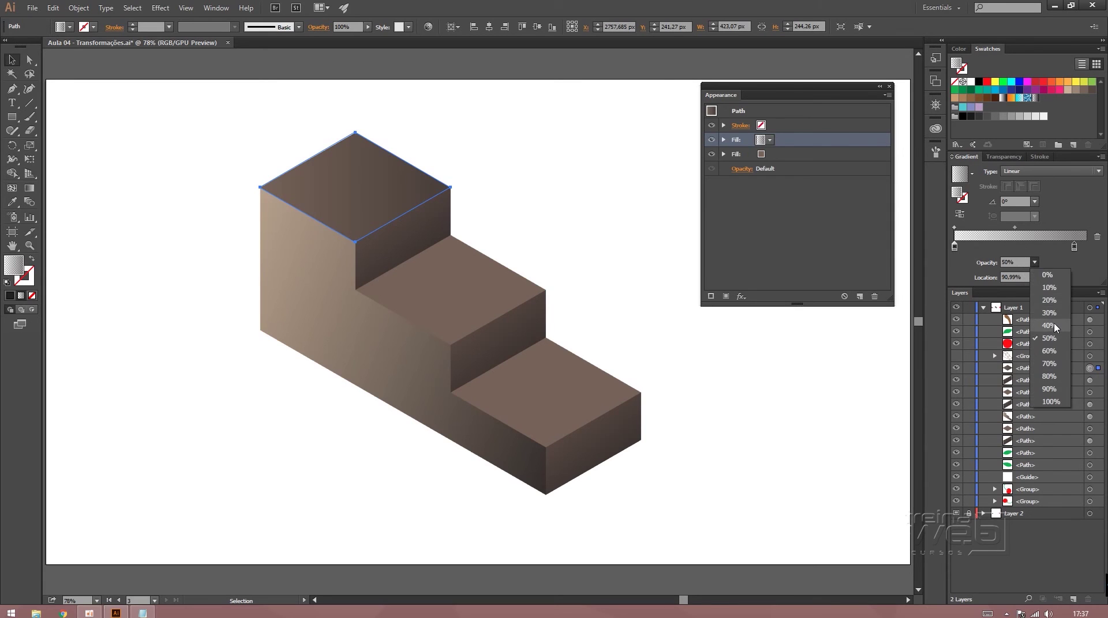
{"action": "left_click", "coordinate": [1053, 326]}
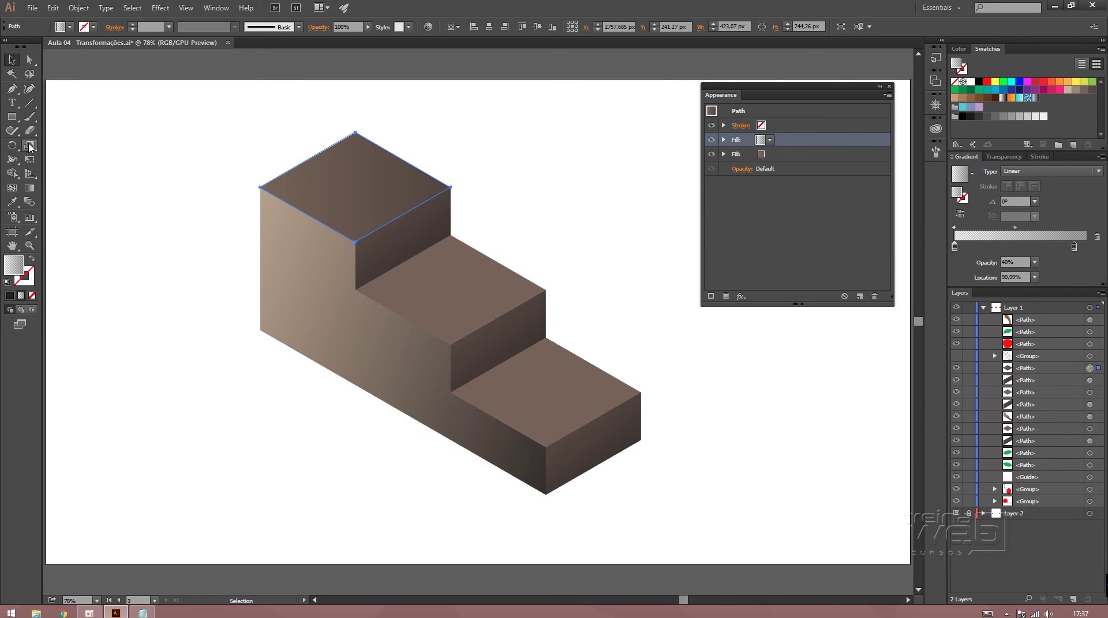
{"action": "left_click", "coordinate": [468, 287]}
Try a white-to-black gradient on the three step tops, then undo it.
{"action": "left_click", "coordinate": [362, 193], "text": "shift"}
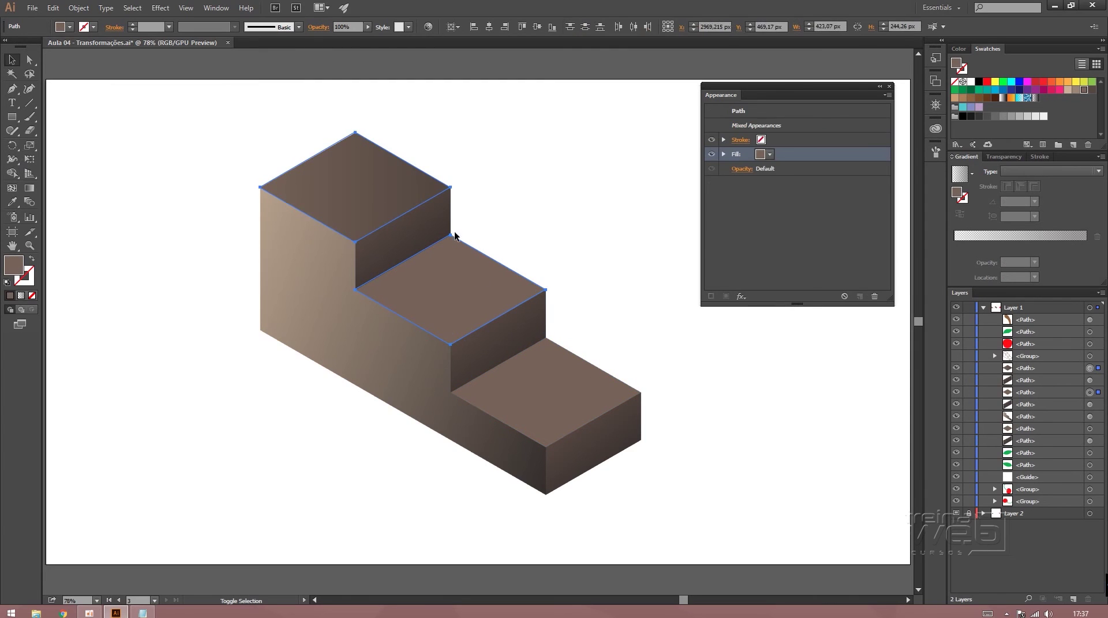
{"action": "left_click", "coordinate": [565, 372], "text": "shift"}
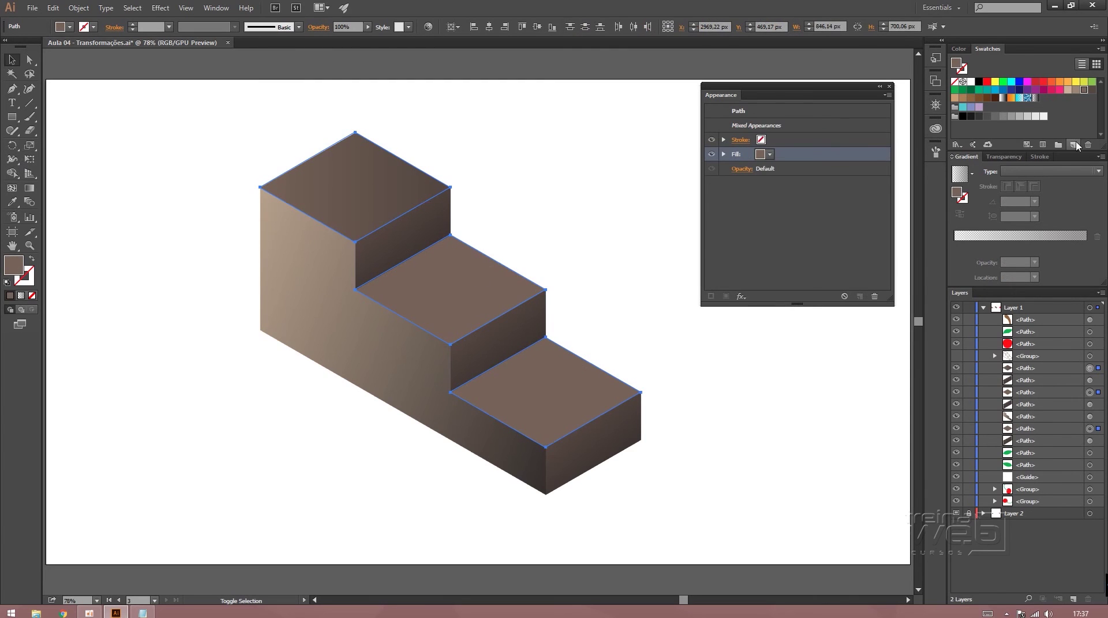
{"action": "left_click", "coordinate": [1035, 99]}
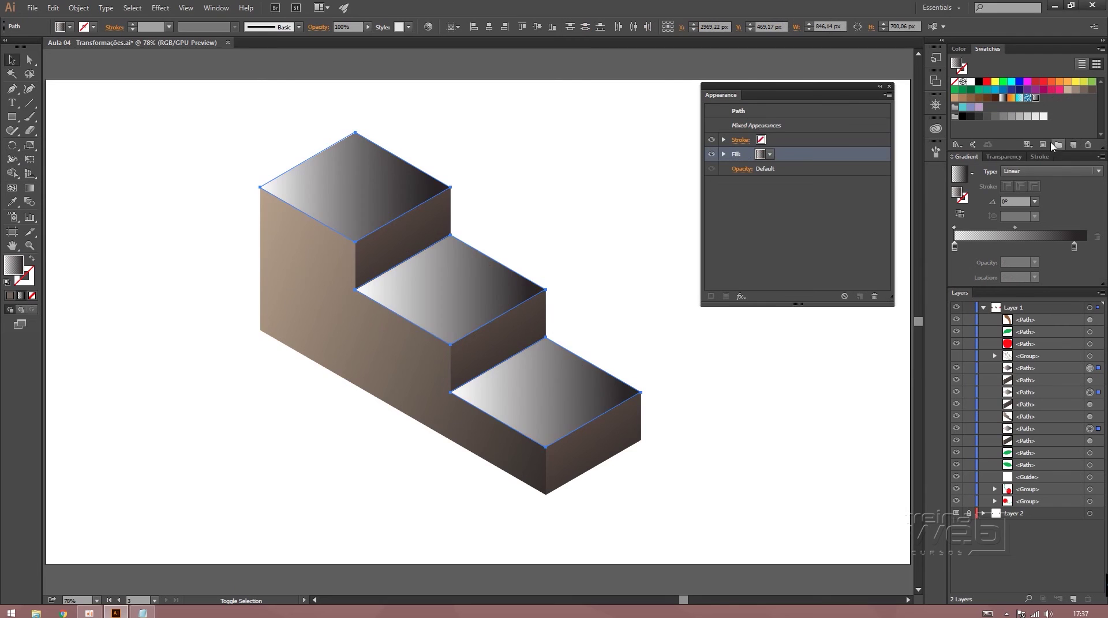
{"action": "key", "text": "ctrl+z"}
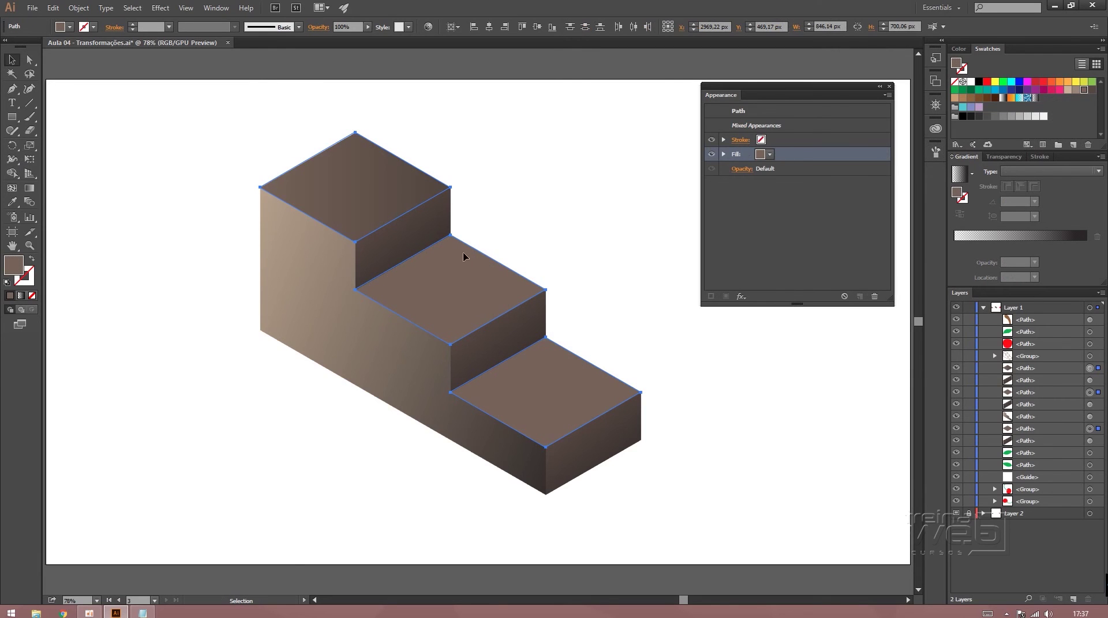
{"action": "left_click", "coordinate": [510, 254]}
{"action": "left_click", "coordinate": [467, 289]}
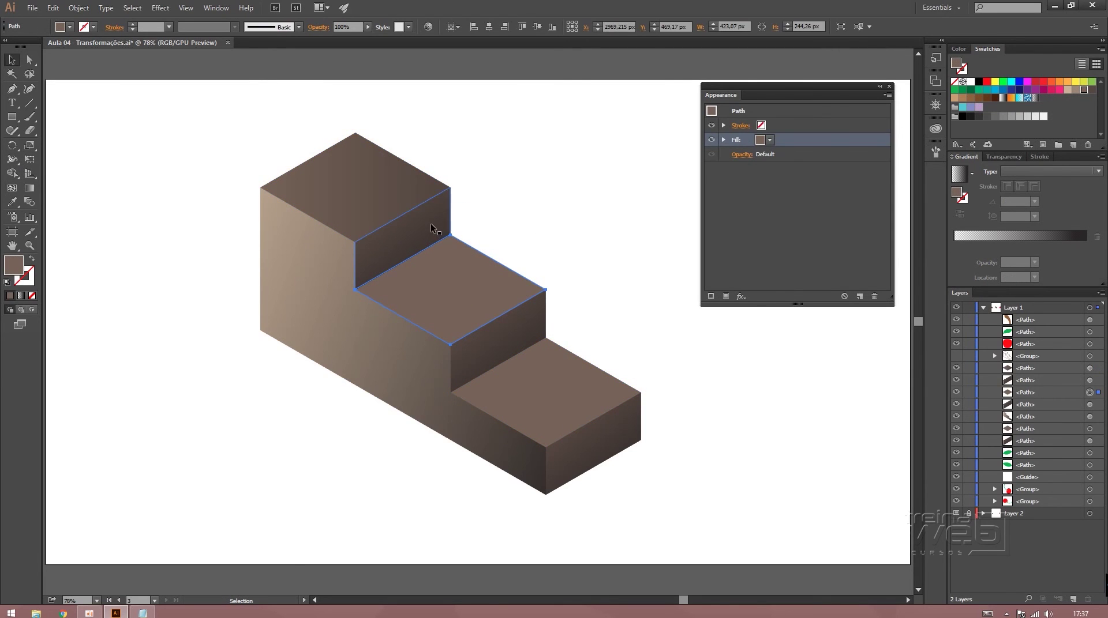
Eyedrop the top face's layered gradient onto the middle and bottom tops, then select all three.
{"action": "key", "text": "i"}
{"action": "left_click", "coordinate": [383, 179]}
{"action": "left_click", "coordinate": [556, 391], "text": "ctrl"}
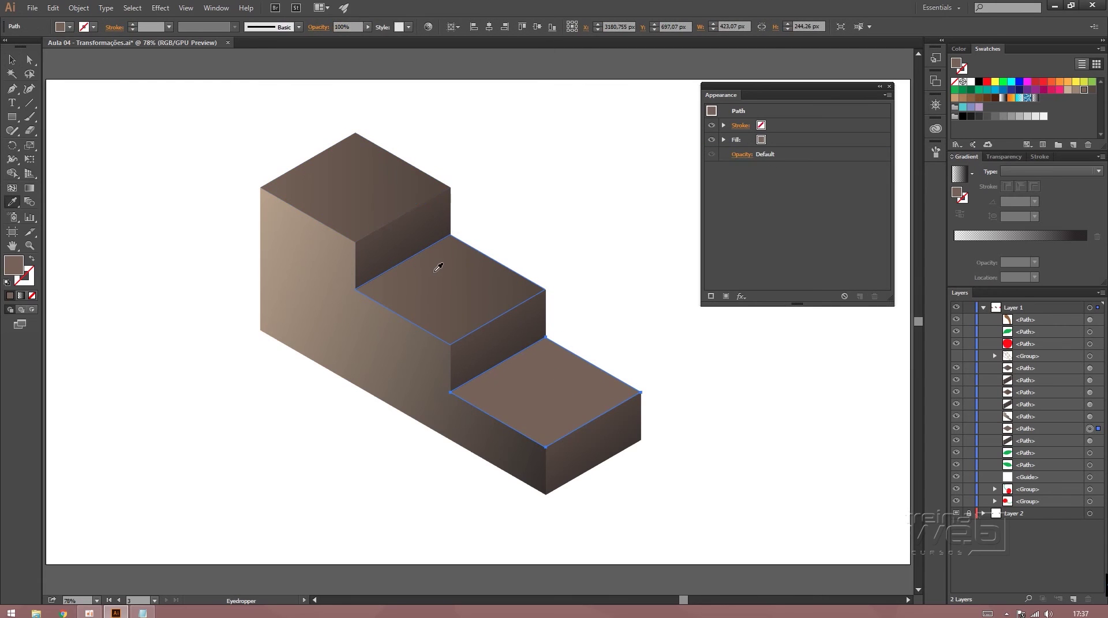
{"action": "left_click", "coordinate": [437, 268]}
{"action": "left_click", "coordinate": [438, 267], "text": "ctrl+shift"}
{"action": "key", "text": "v"}
{"action": "left_click", "coordinate": [404, 218], "text": "shift"}
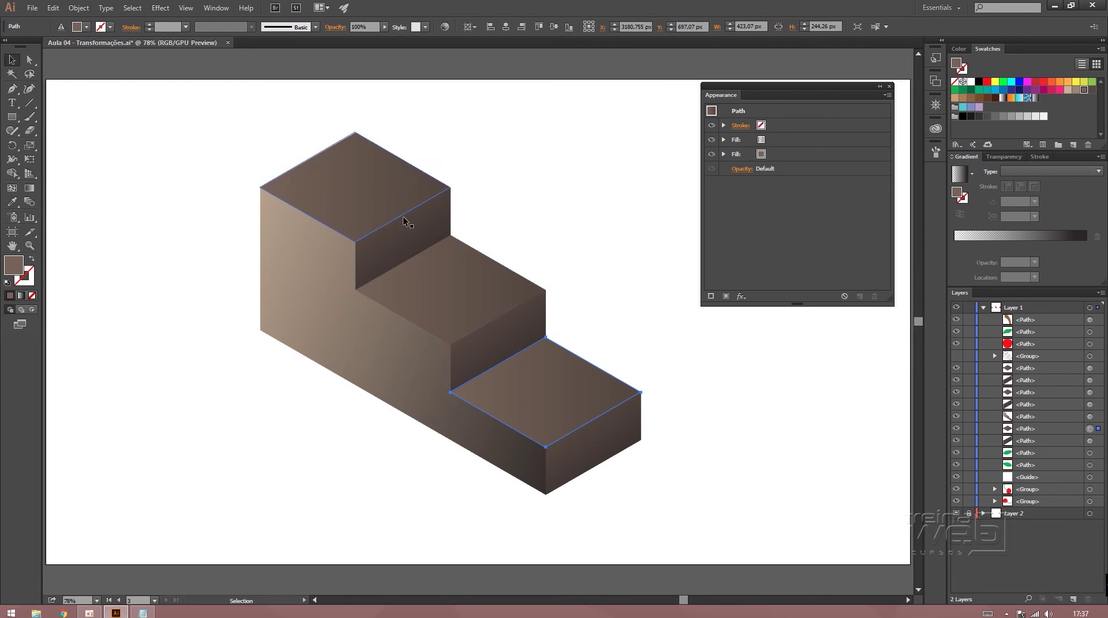
{"action": "left_click", "coordinate": [407, 222], "text": "shift"}
{"action": "left_click", "coordinate": [438, 265], "text": "shift"}
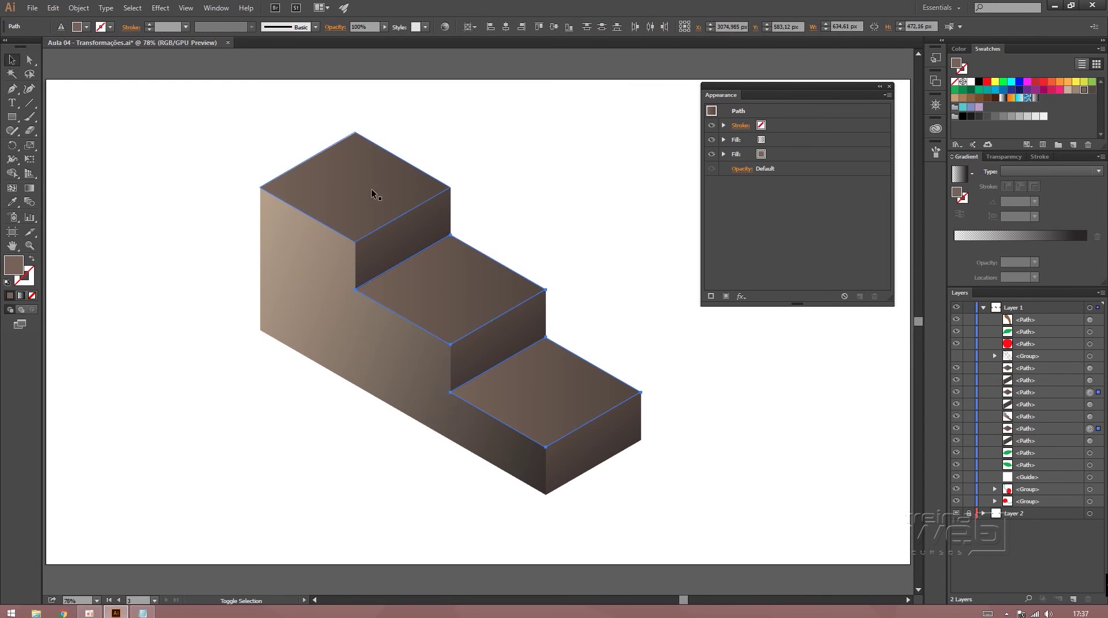
Drag one gradient diagonally from upper left to lower right across all three tops.
{"action": "left_click", "coordinate": [30, 191]}
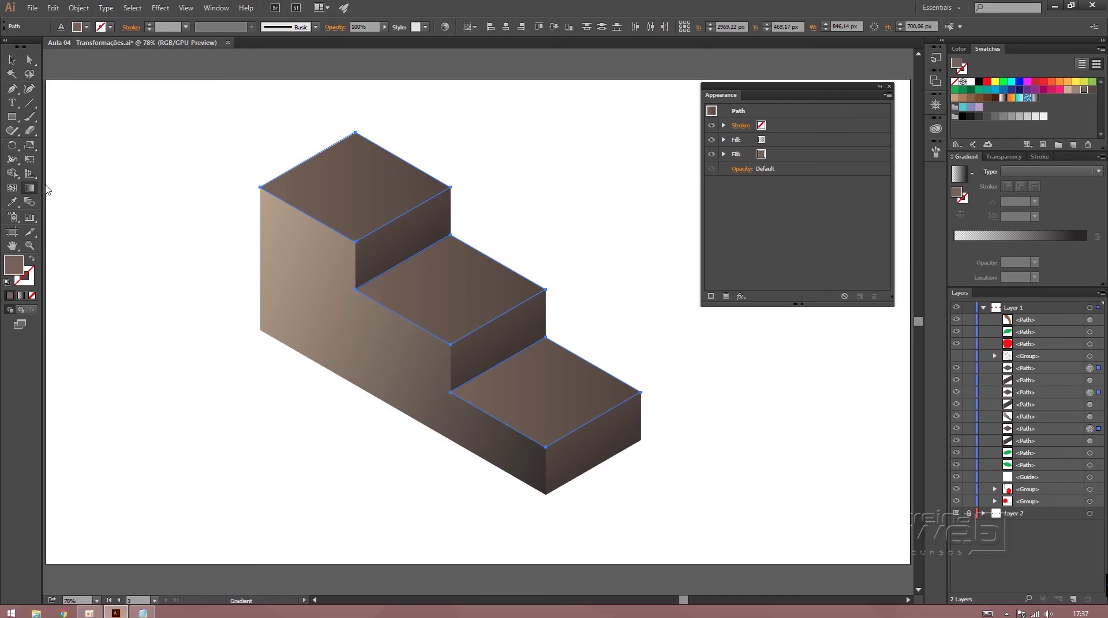
{"action": "left_click", "coordinate": [796, 140]}
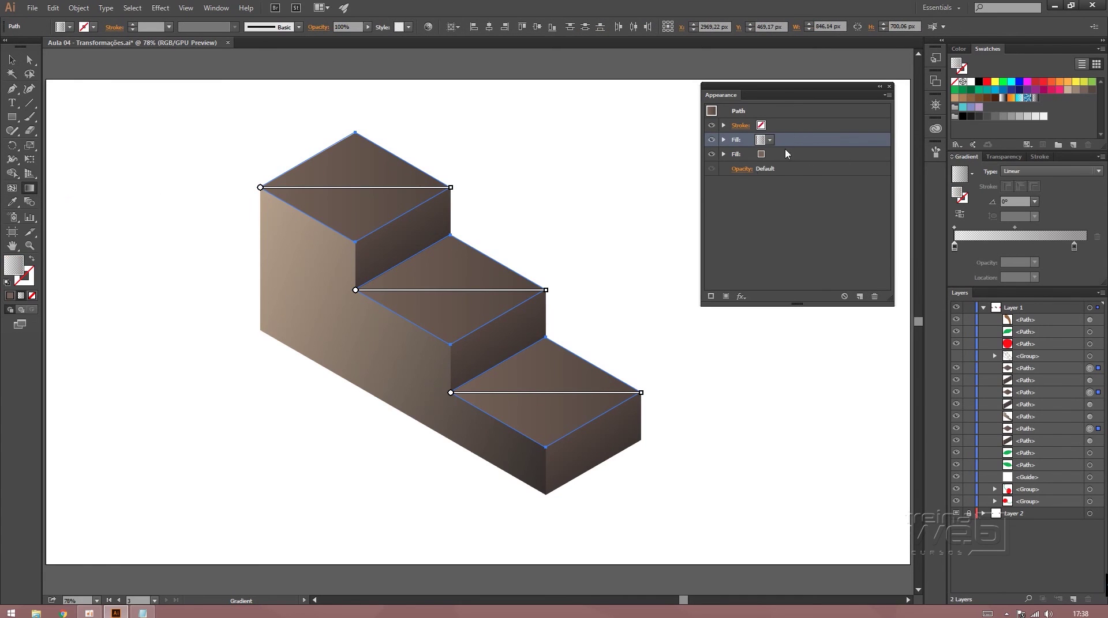
{"action": "left_click_drag", "start_coordinate": [315, 145], "coordinate": [594, 425]}
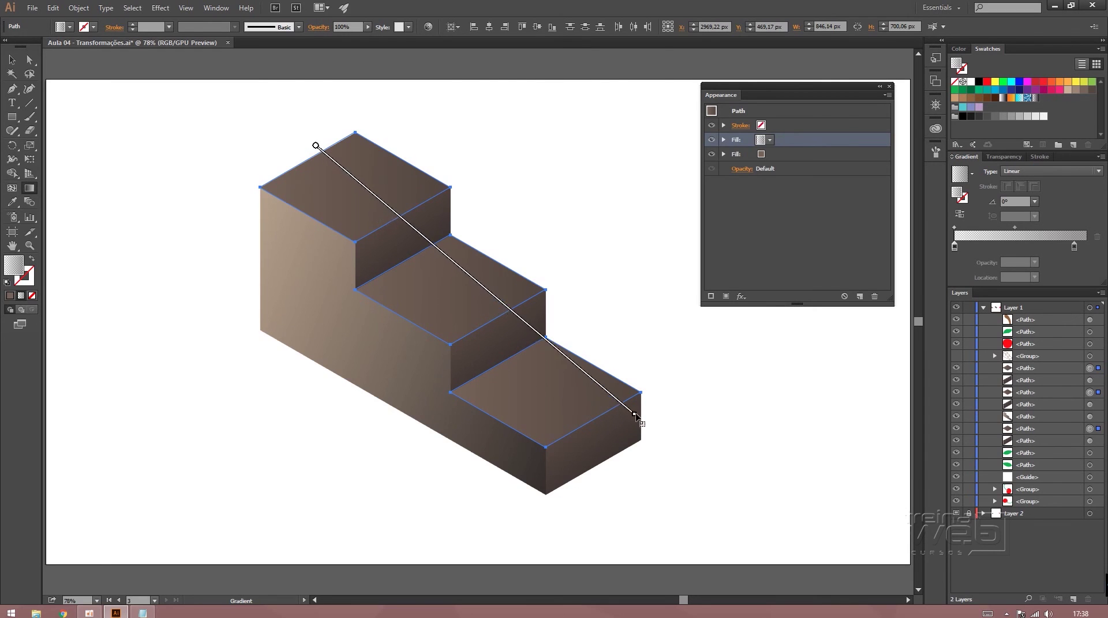
{"action": "left_click_drag", "start_coordinate": [595, 425], "coordinate": [635, 421]}
{"action": "left_click_drag", "start_coordinate": [262, 169], "coordinate": [647, 437]}
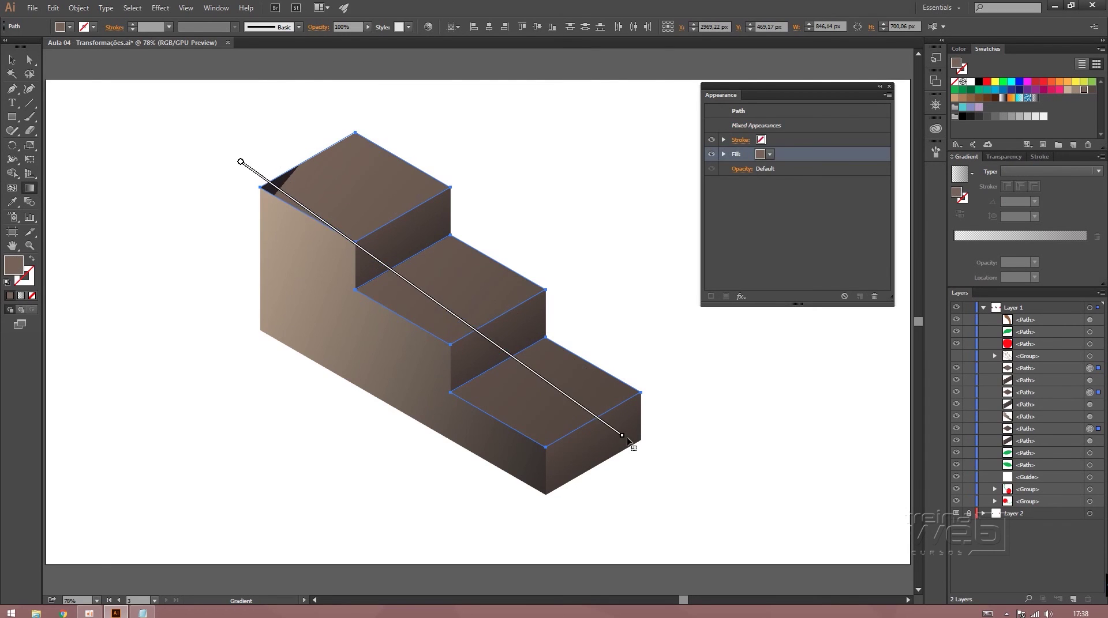
{"action": "left_click_drag", "start_coordinate": [281, 154], "coordinate": [646, 444]}
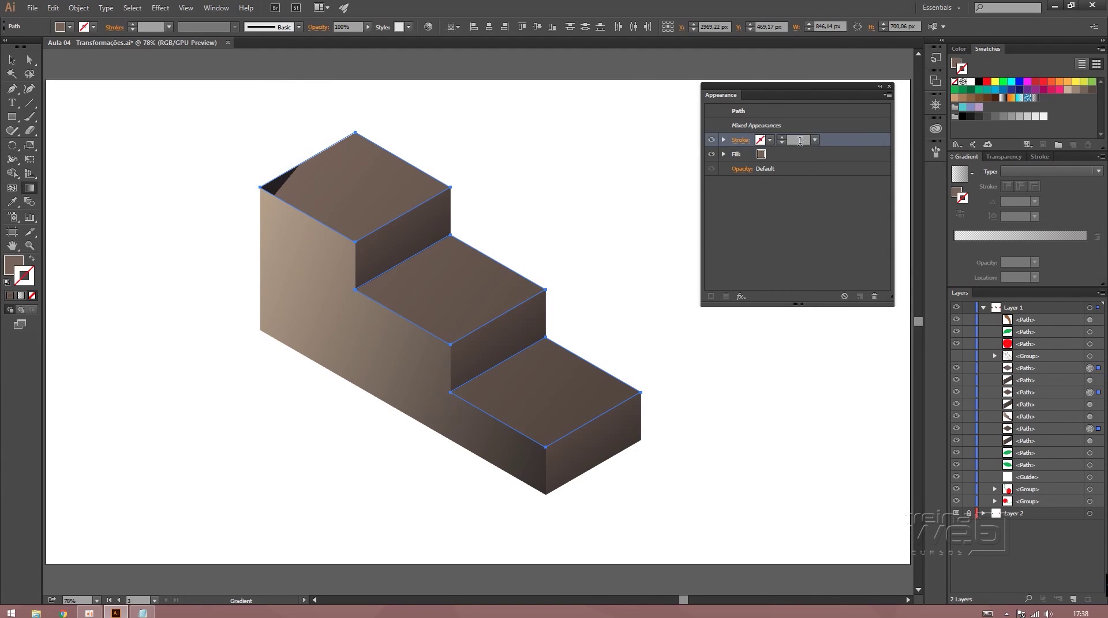
Reselect just the three step top faces with the Direct Selection tool.
{"action": "left_click", "coordinate": [13, 60]}
{"action": "left_click", "coordinate": [122, 137]}
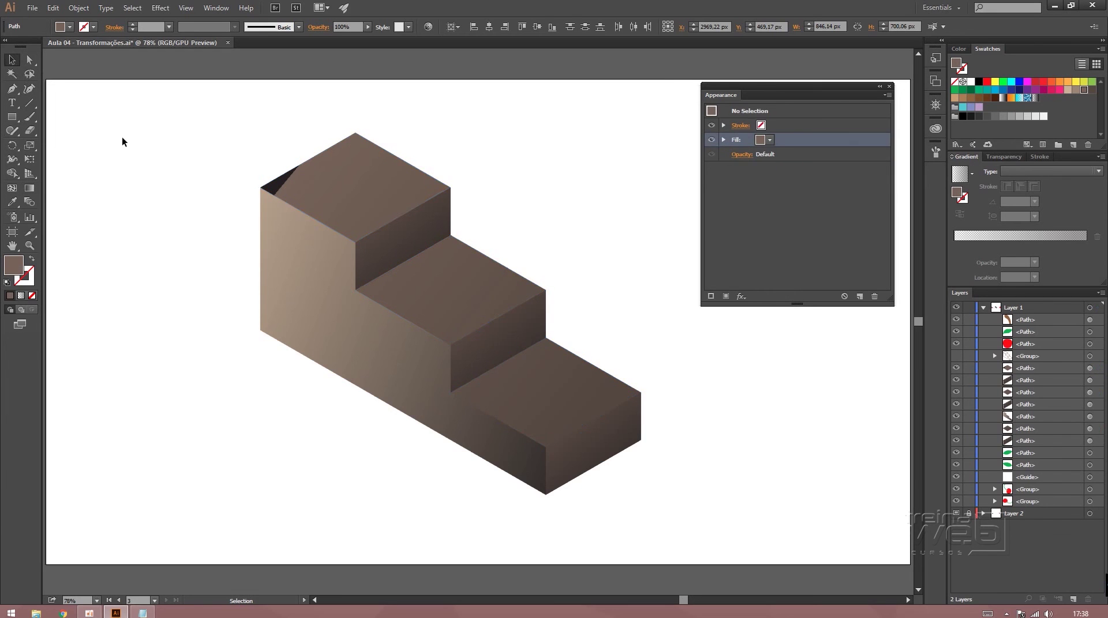
{"action": "left_click", "coordinate": [342, 196]}
{"action": "left_click", "coordinate": [487, 294], "text": "shift"}
{"action": "left_click", "coordinate": [576, 382], "text": "shift"}
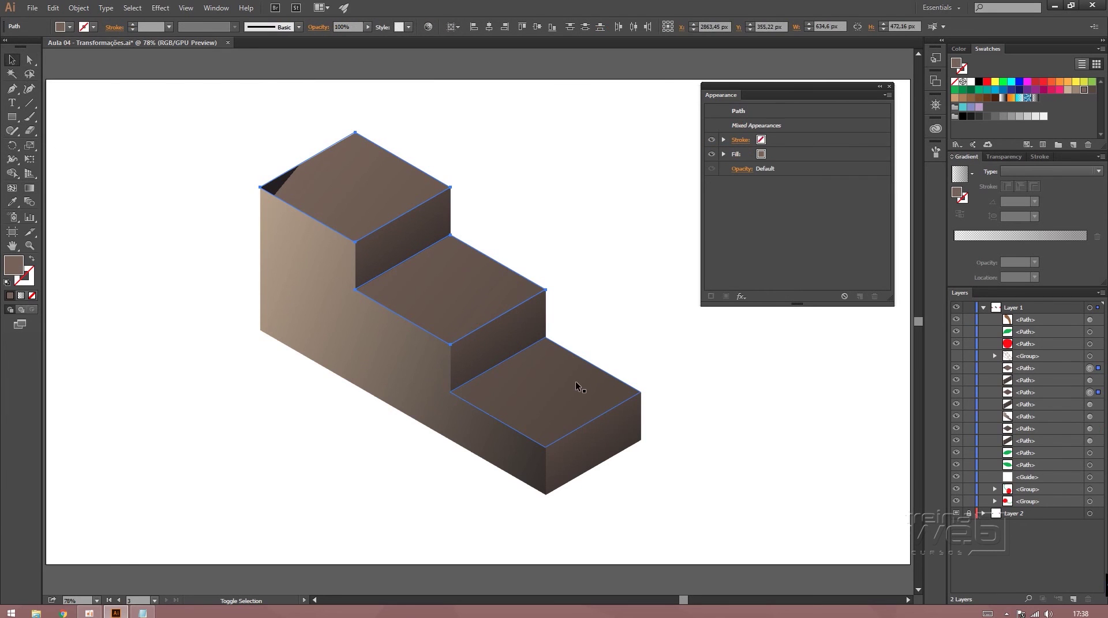
{"action": "left_click", "coordinate": [556, 226]}
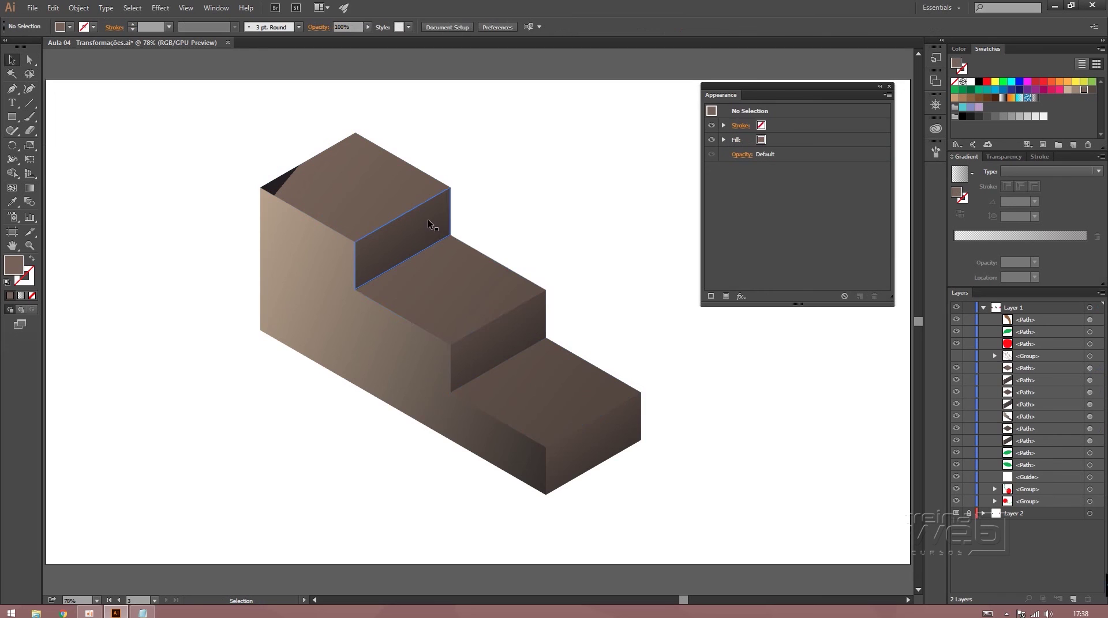
{"action": "left_click", "coordinate": [548, 386]}
{"action": "left_click", "coordinate": [375, 210]}
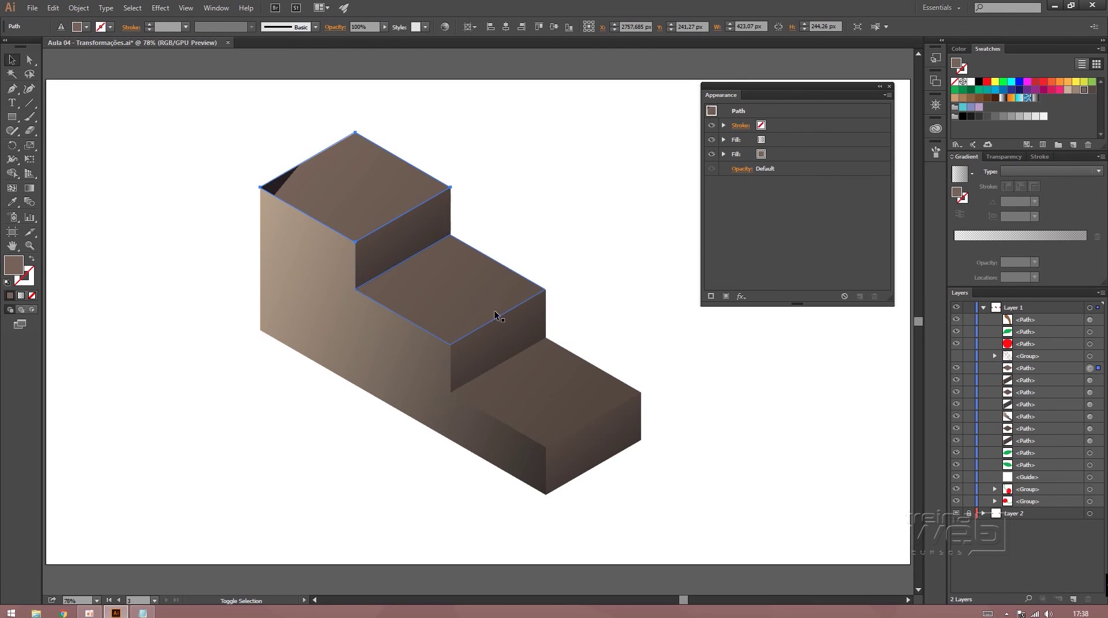
{"action": "left_click", "coordinate": [556, 387]}
{"action": "left_click", "coordinate": [453, 281], "text": "shift"}
{"action": "left_click", "coordinate": [377, 196], "text": "shift"}
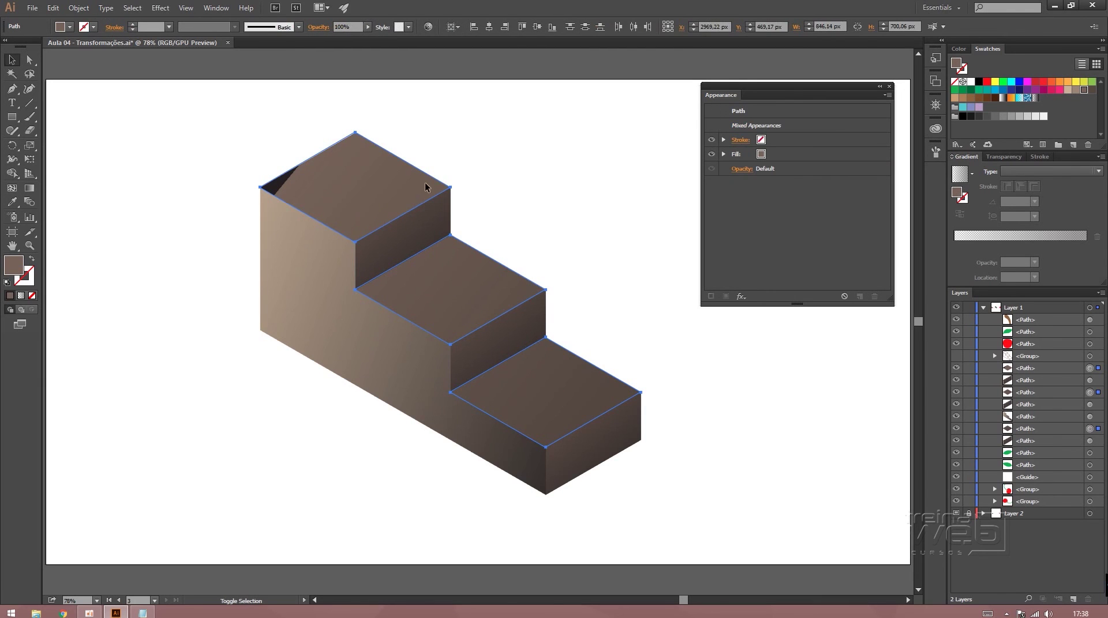
{"action": "key", "text": "a"}
{"action": "left_click", "coordinate": [555, 216]}
{"action": "key", "text": "ctrl+z"}
Add a new gradient fill and stretch it from the top step to the front corner.
{"action": "key", "text": "period"}
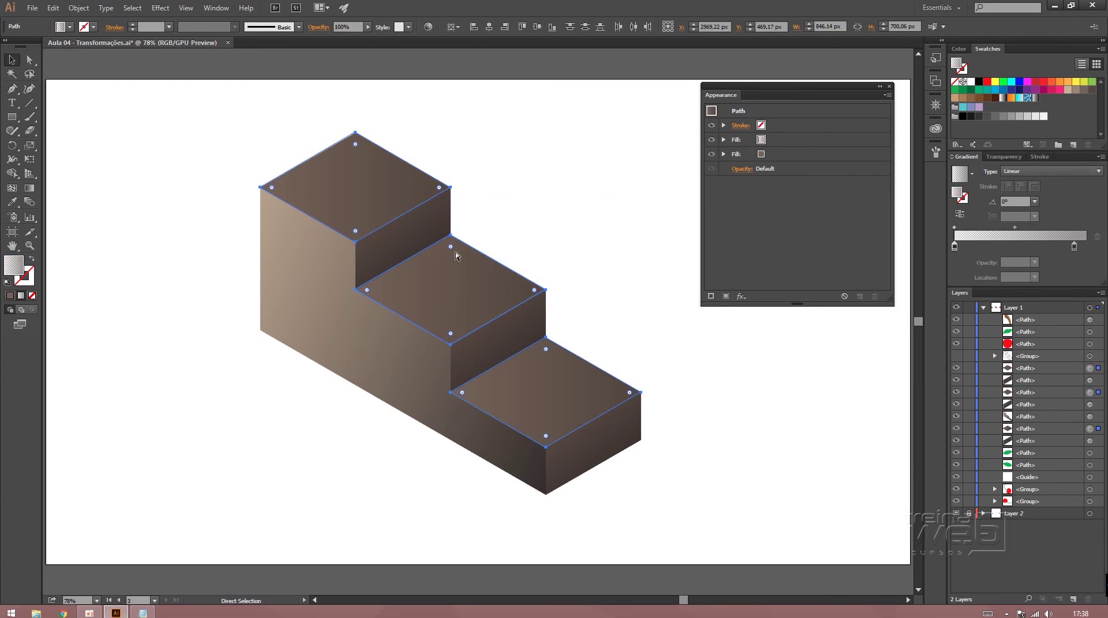
{"action": "key", "text": "v"}
{"action": "left_click", "coordinate": [29, 188]}
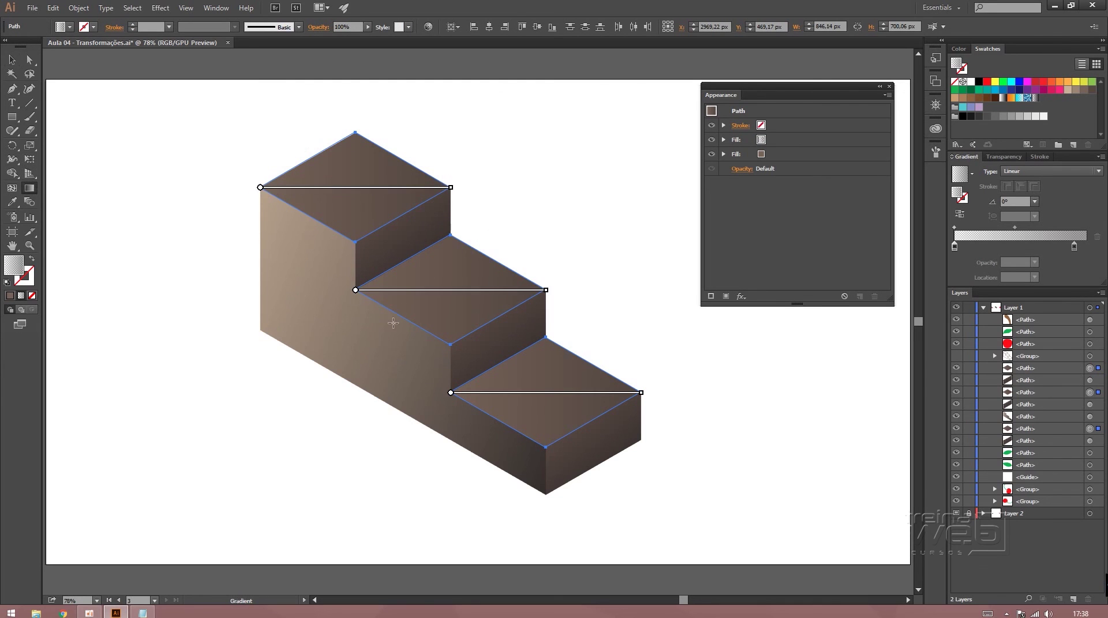
{"action": "left_click", "coordinate": [789, 144]}
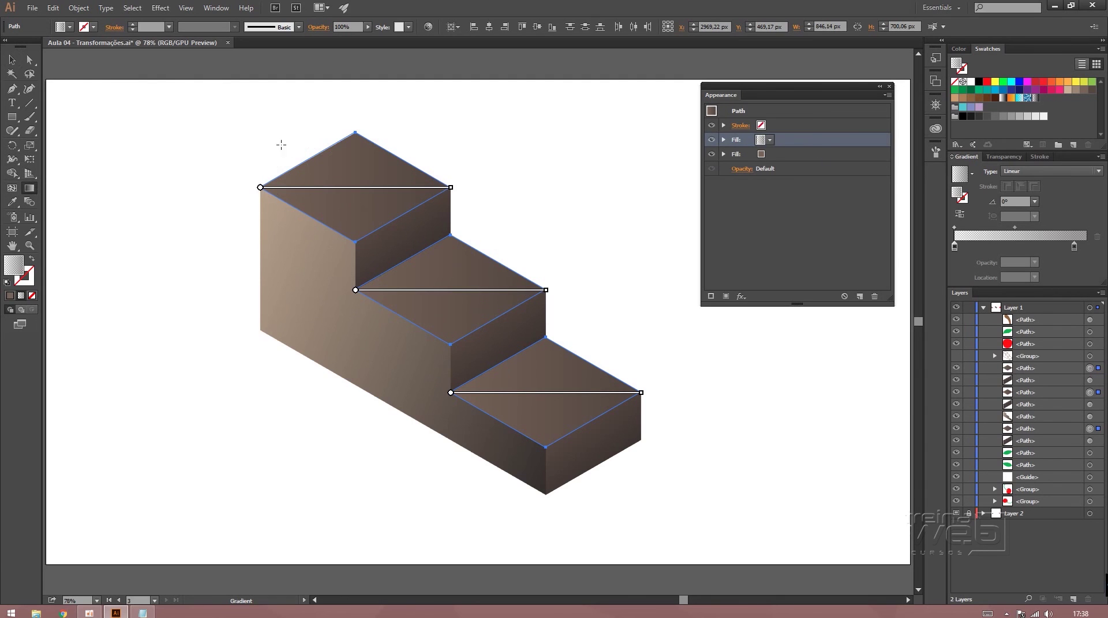
{"action": "left_click_drag", "start_coordinate": [268, 136], "coordinate": [631, 428]}
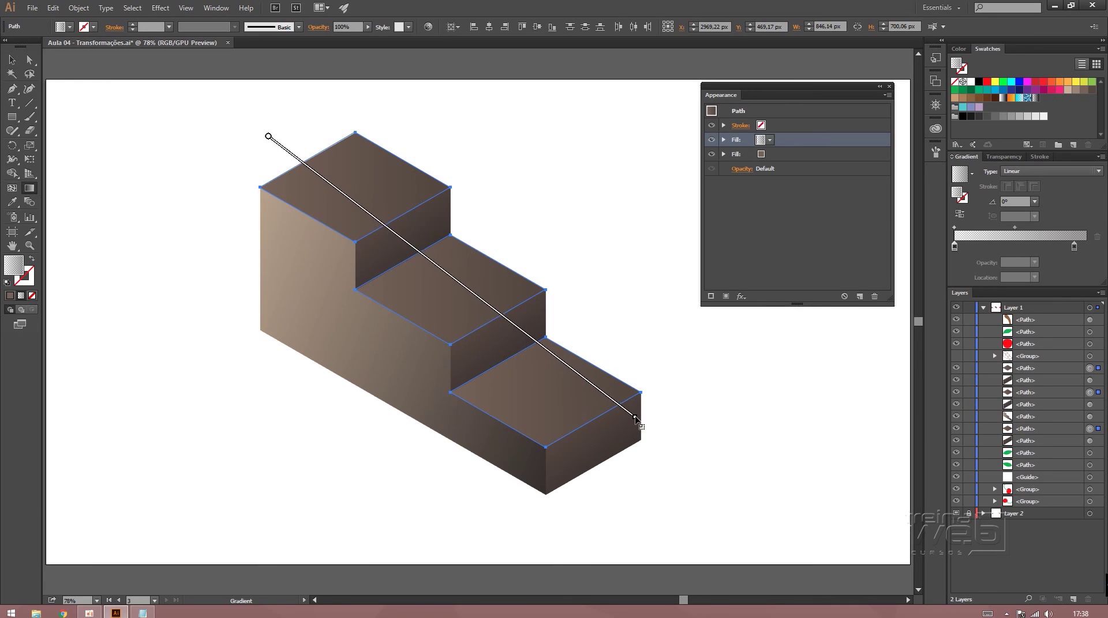
{"action": "left_click_drag", "start_coordinate": [630, 427], "coordinate": [628, 427]}
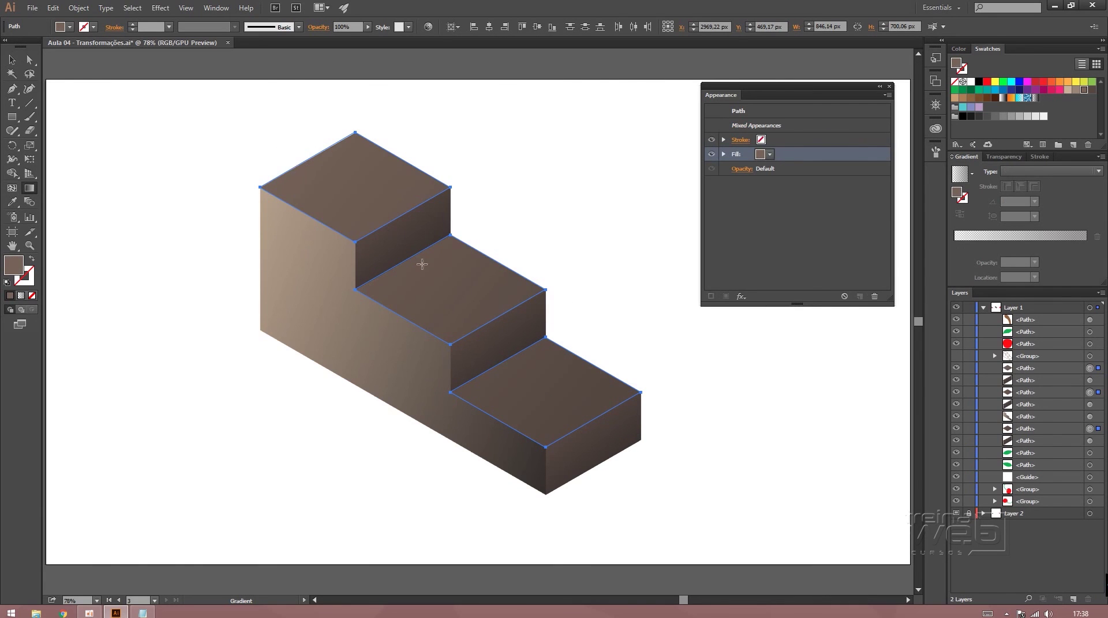
{"action": "left_click", "coordinate": [13, 60]}
{"action": "left_click", "coordinate": [120, 131]}
Zoom out, select the whole staircase and Alt+Shift-drag a copy up and to the right.
{"action": "key", "text": "z"}
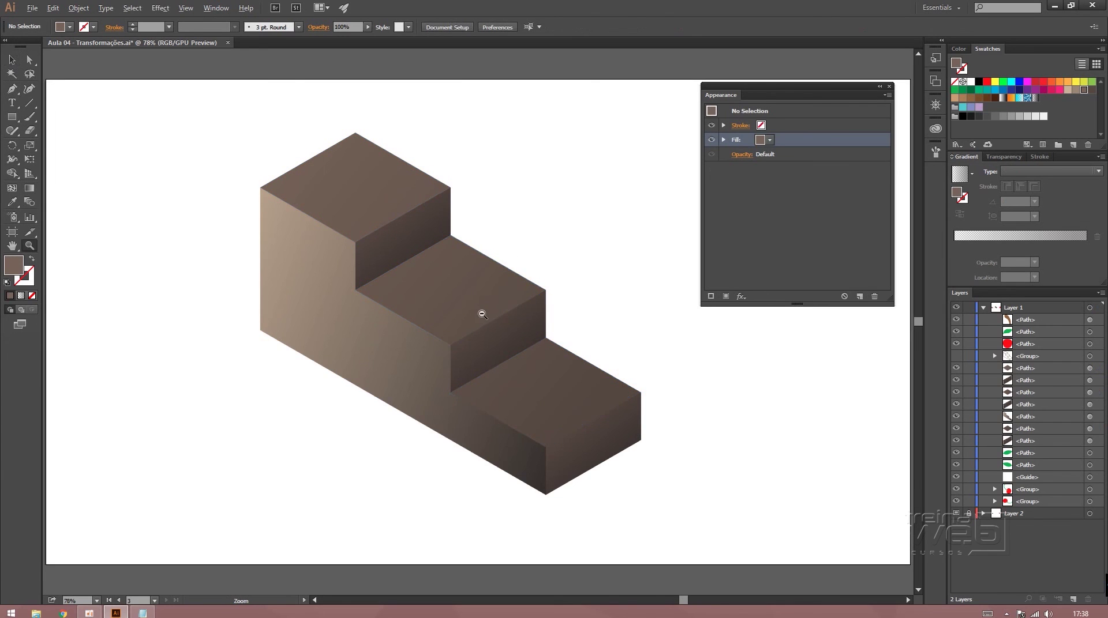
{"action": "left_click", "coordinate": [482, 314], "text": "alt"}
{"action": "key", "text": "v"}
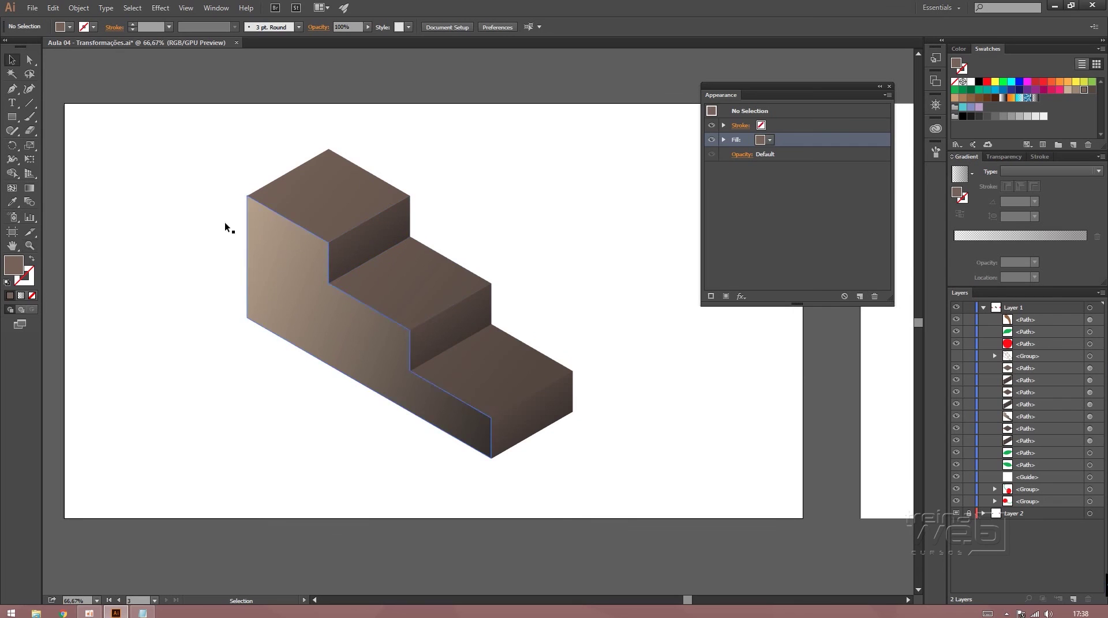
{"action": "left_click_drag", "start_coordinate": [224, 156], "coordinate": [575, 398]}
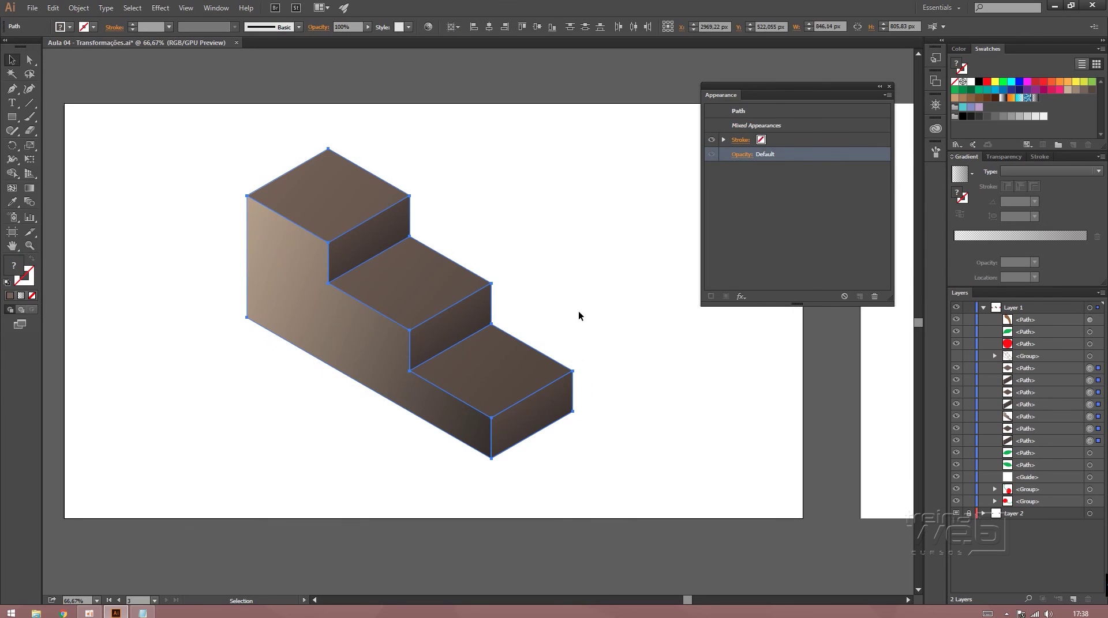
{"action": "left_click_drag", "start_coordinate": [627, 435], "coordinate": [251, 151]}
{"action": "key", "text": "a"}
{"action": "left_click", "coordinate": [515, 254]}
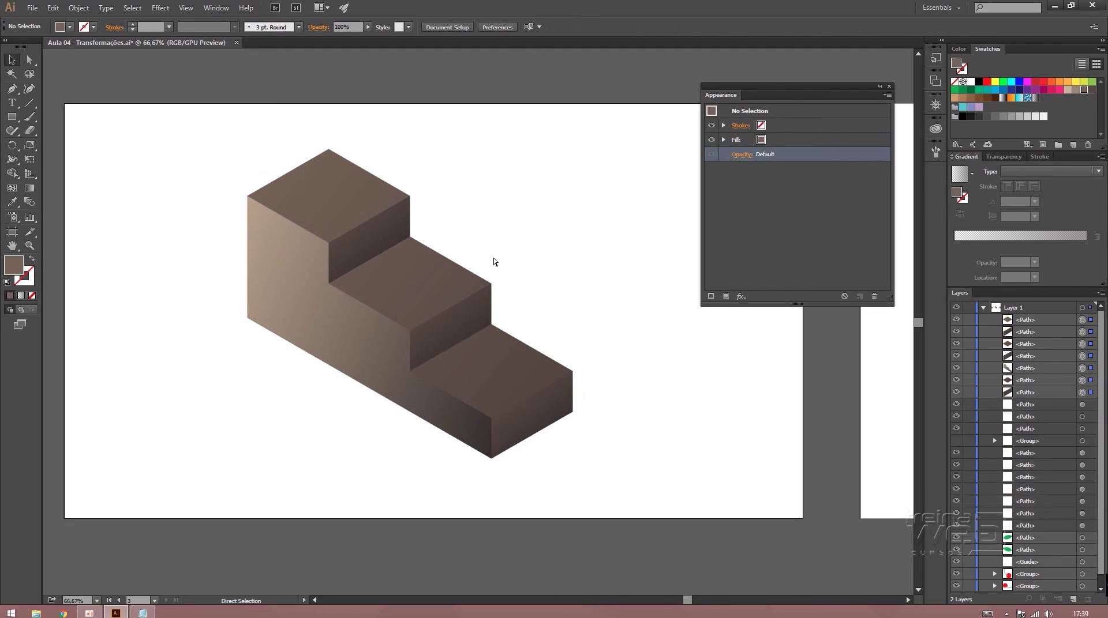
{"action": "mouse_move", "coordinate": [494, 259]}
{"action": "left_mouse_down"}
{"action": "mouse_move", "coordinate": [382, 345]}
{"action": "mouse_move", "coordinate": [555, 263]}
{"action": "mouse_move", "coordinate": [576, 273]}
{"action": "left_mouse_up"}
{"action": "left_click_drag", "start_coordinate": [595, 215], "coordinate": [543, 216]}
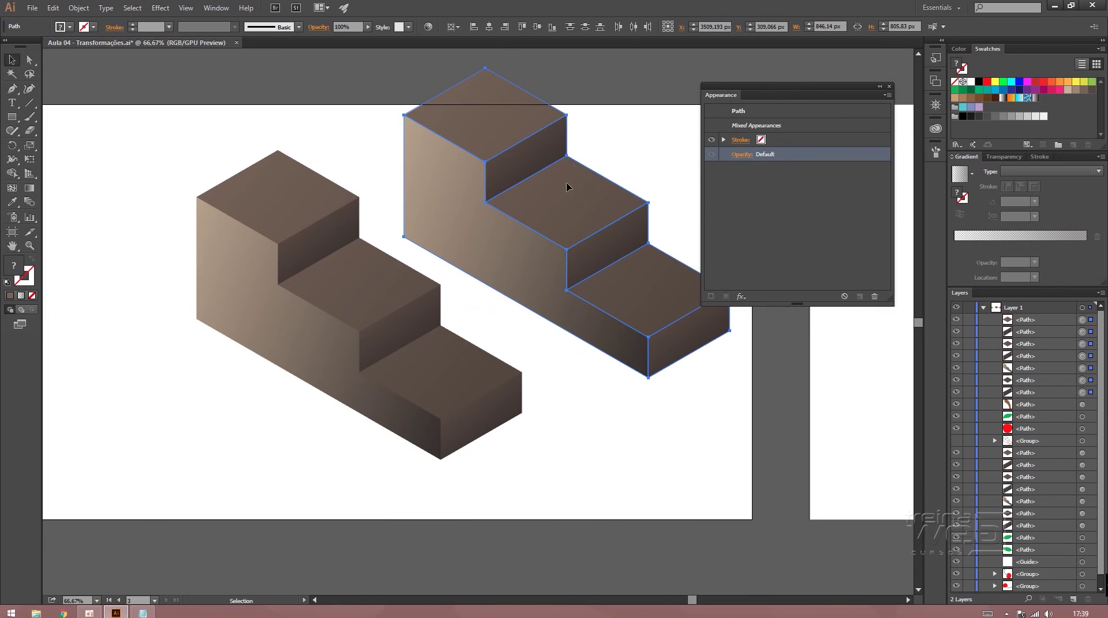
Hide the gradient fill on the duplicate's side face, top face and upper riser.
{"action": "key", "text": "ctrl+shift+a"}
{"action": "left_click", "coordinate": [448, 186]}
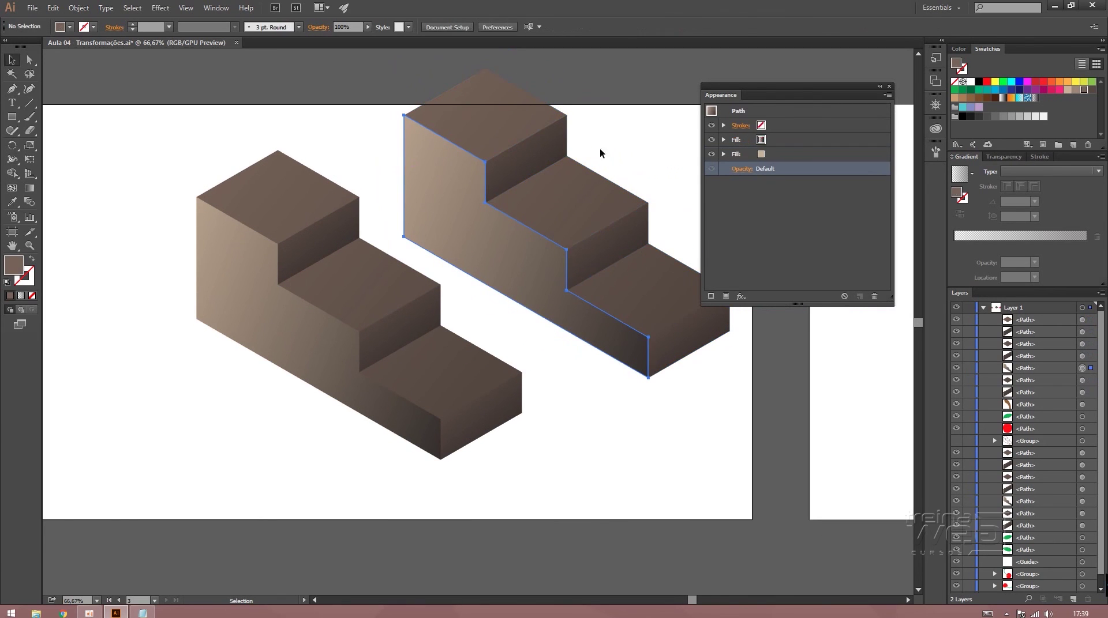
{"action": "left_click", "coordinate": [711, 140]}
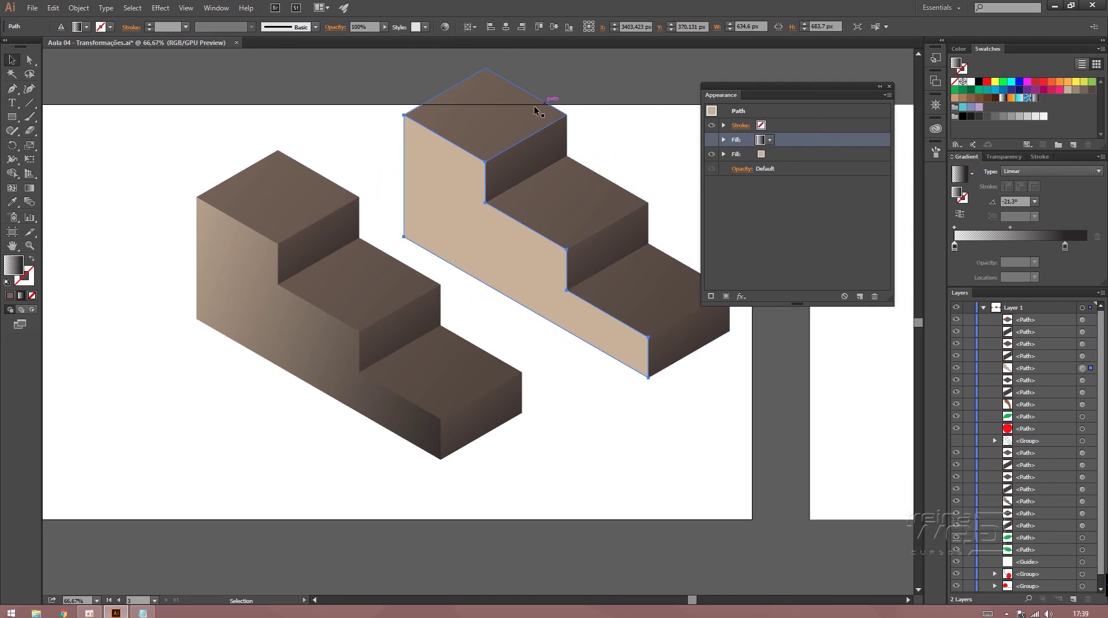
{"action": "left_click", "coordinate": [536, 111]}
{"action": "left_click", "coordinate": [716, 139]}
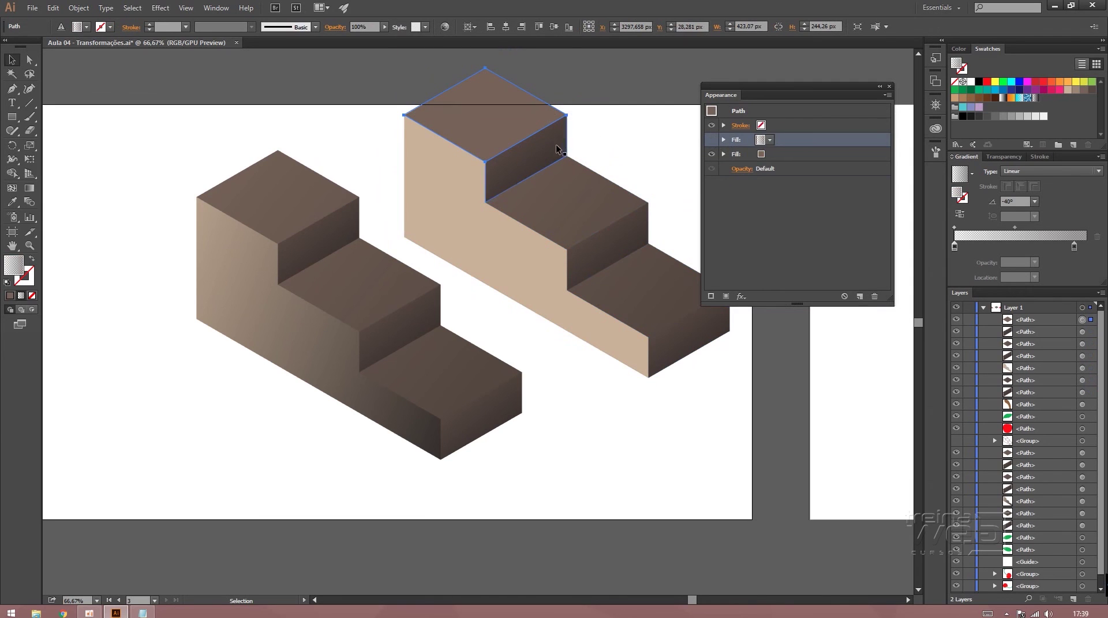
{"action": "left_click", "coordinate": [525, 167]}
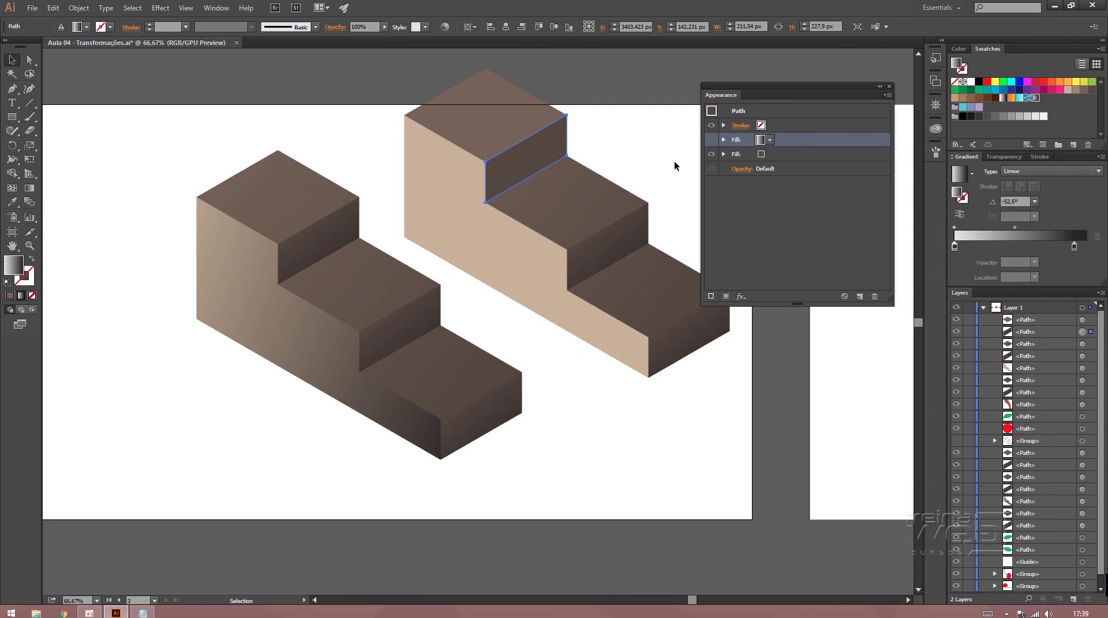
{"action": "left_click", "coordinate": [711, 139]}
Go through the remaining faces, then move both staircases down and to the left.
{"action": "left_click", "coordinate": [606, 242]}
{"action": "left_click", "coordinate": [664, 274]}
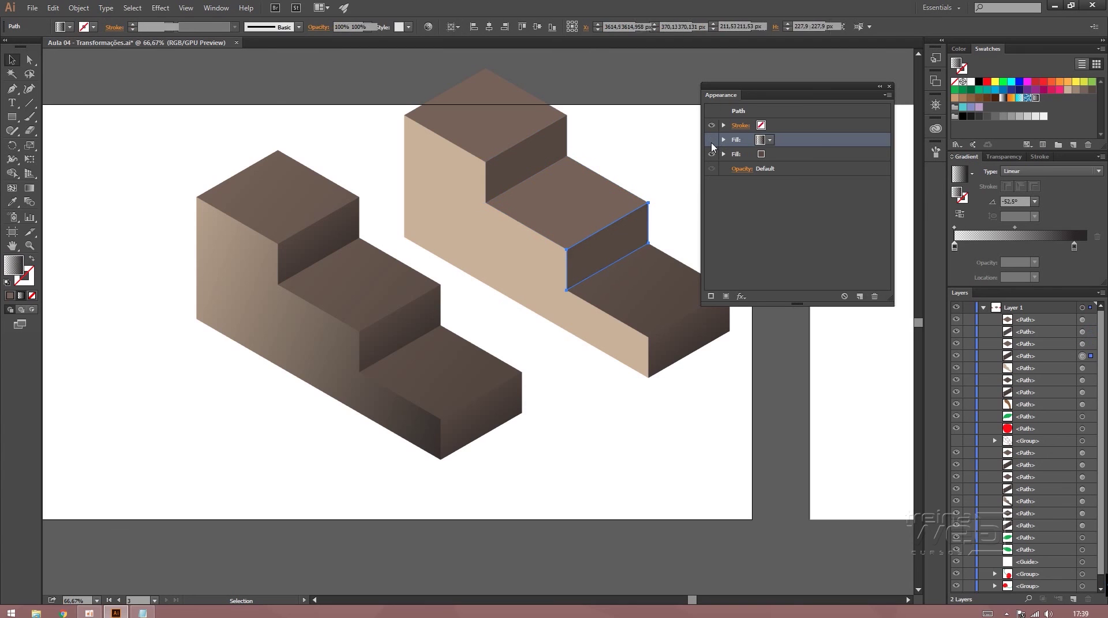
{"action": "left_click", "coordinate": [713, 311]}
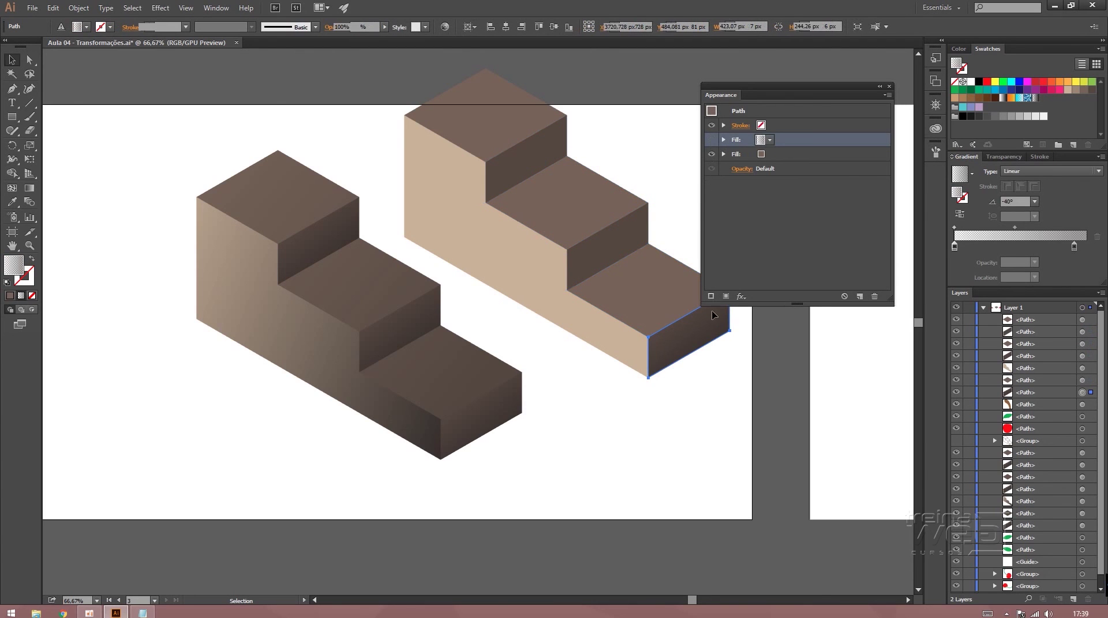
{"action": "left_click_drag", "start_coordinate": [744, 86], "coordinate": [811, 64]}
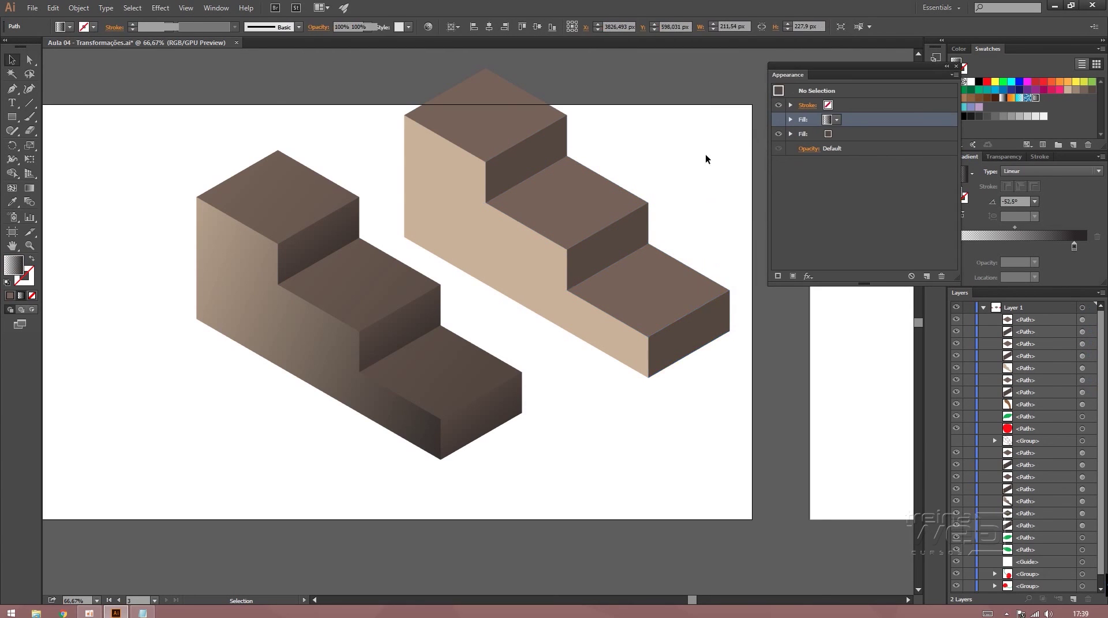
{"action": "left_click", "coordinate": [679, 294]}
{"action": "left_click_drag", "start_coordinate": [735, 421], "coordinate": [230, 166]}
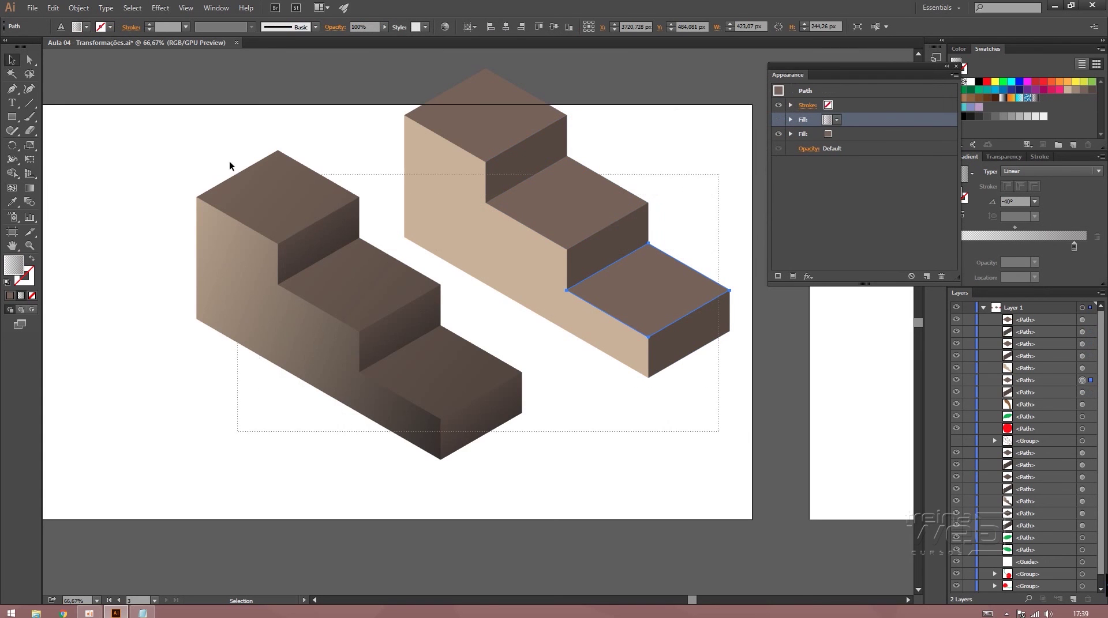
{"action": "left_click_drag", "start_coordinate": [362, 282], "coordinate": [234, 335]}
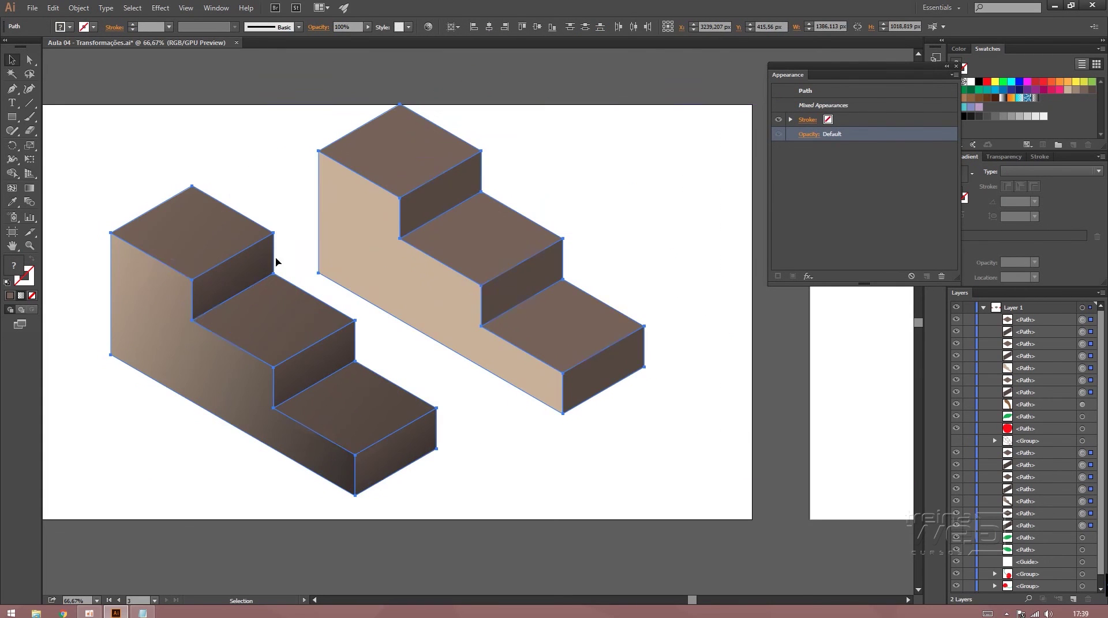
Select only the left staircase and bring it into Recolor Artwork's colour list.
{"action": "left_click", "coordinate": [316, 151]}
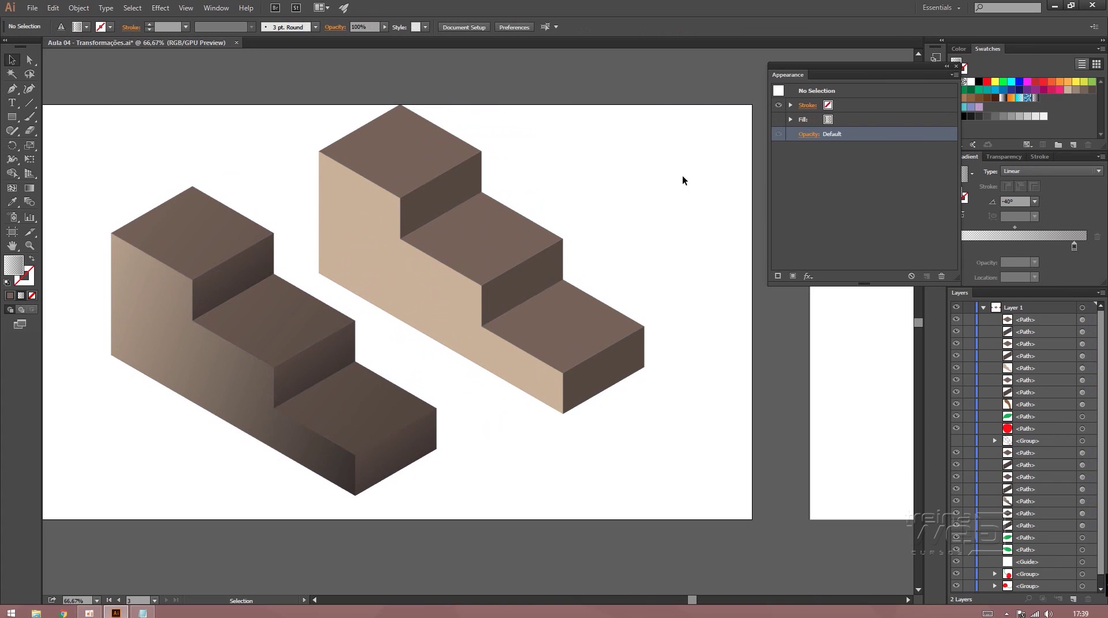
{"action": "left_click_drag", "start_coordinate": [97, 209], "coordinate": [350, 441]}
{"action": "left_click", "coordinate": [213, 445]}
{"action": "left_click_drag", "start_coordinate": [282, 488], "coordinate": [157, 256]}
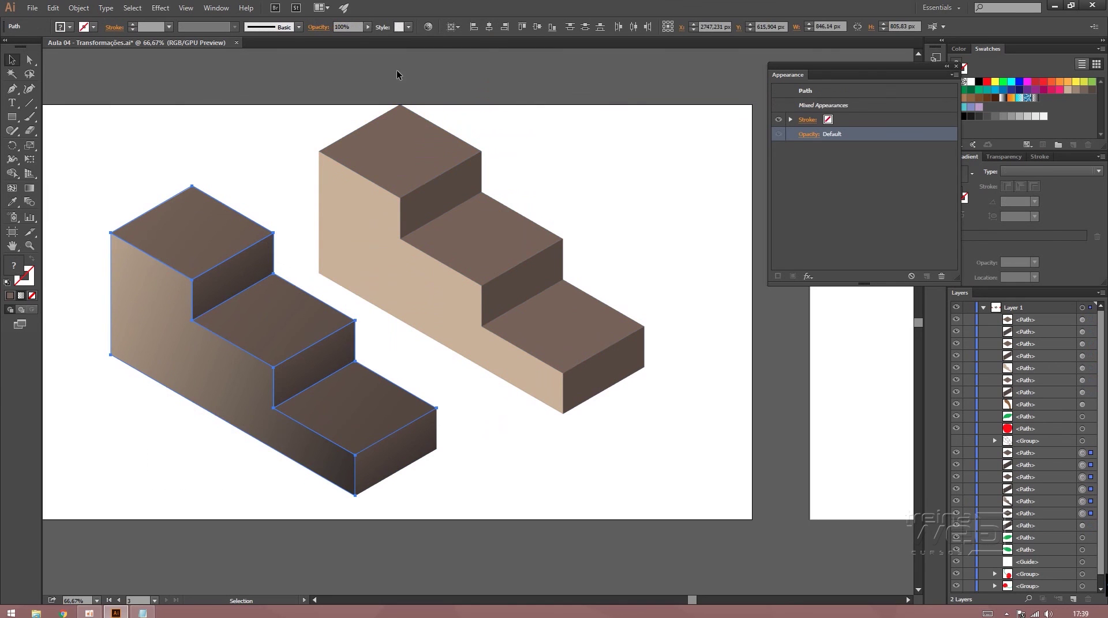
{"action": "left_click", "coordinate": [428, 27]}
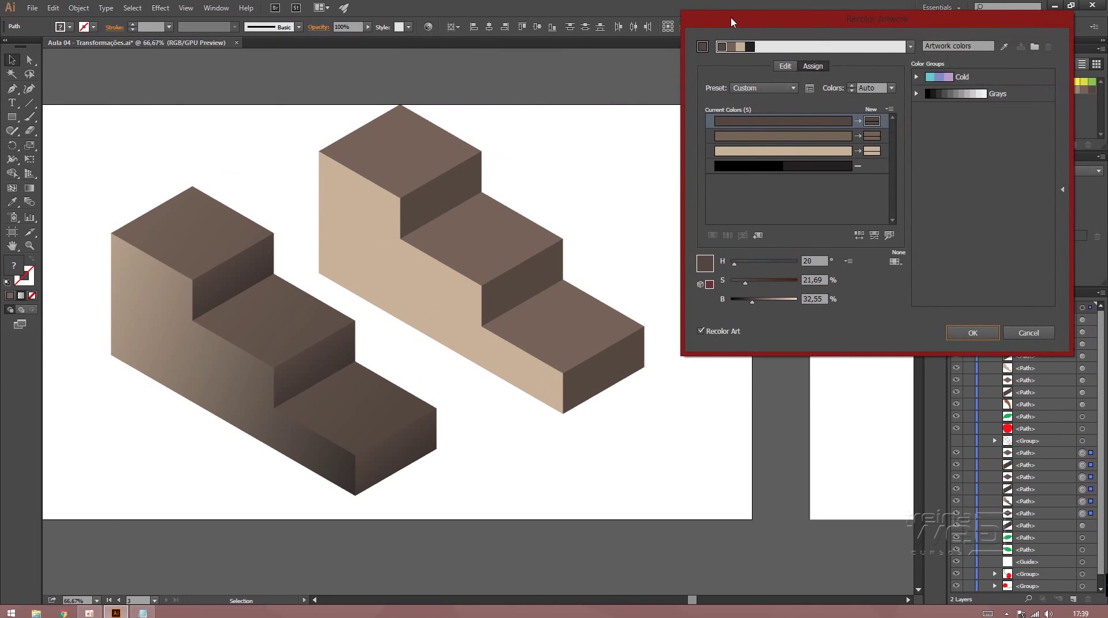
{"action": "left_click_drag", "start_coordinate": [731, 21], "coordinate": [543, 50]}
{"action": "left_click", "coordinate": [596, 95]}
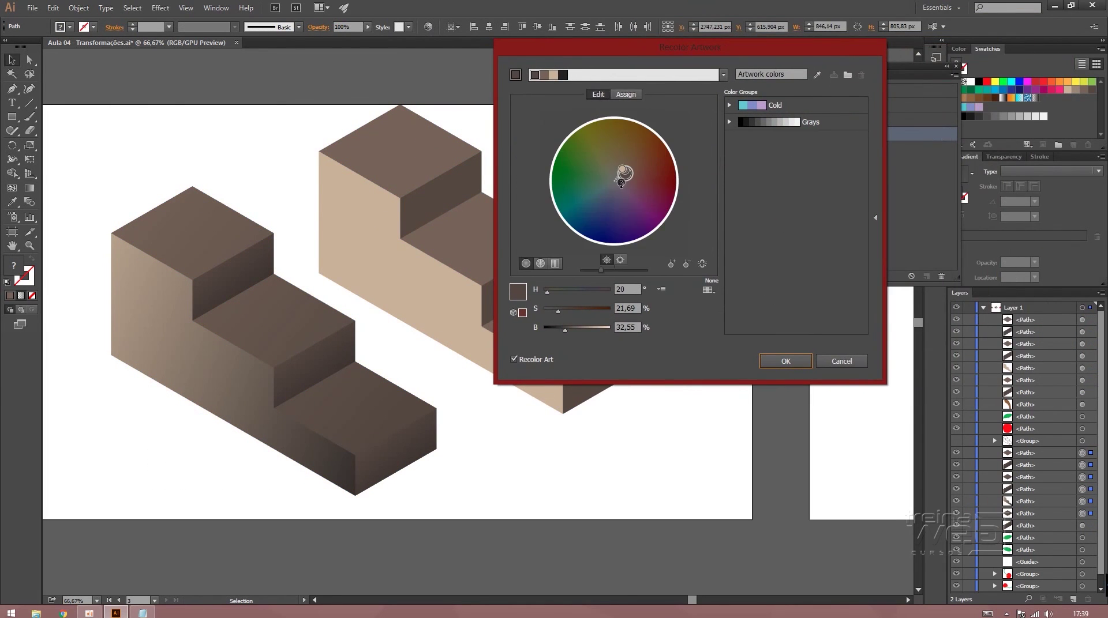
{"action": "left_click", "coordinate": [627, 96]}
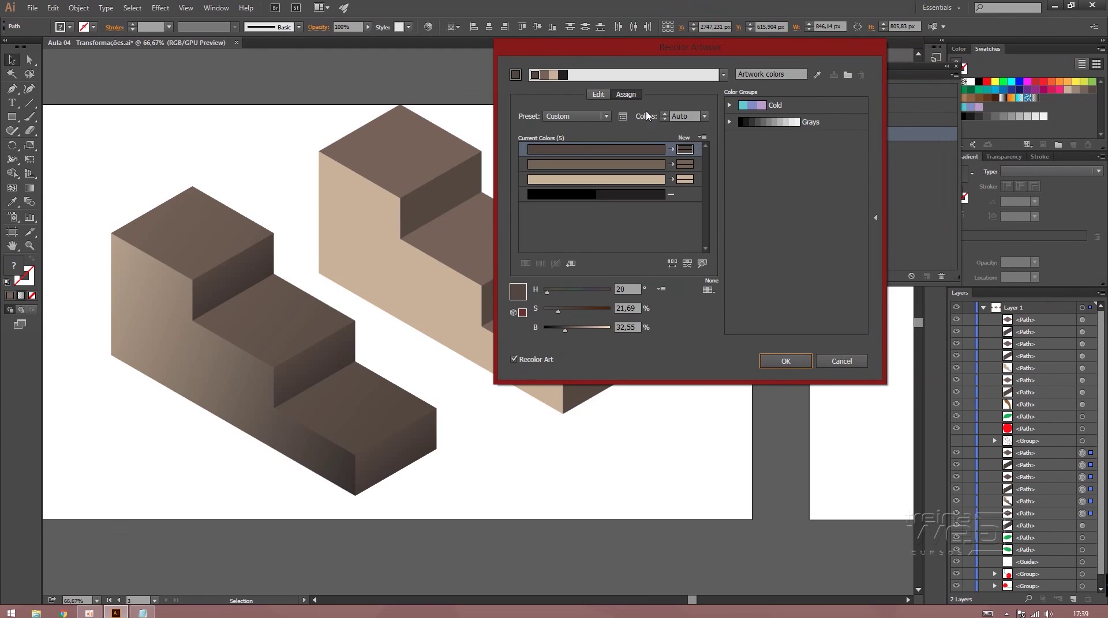
Reduce the colours to 3, brighten the dark and mid browns, and apply.
{"action": "left_click", "coordinate": [626, 154]}
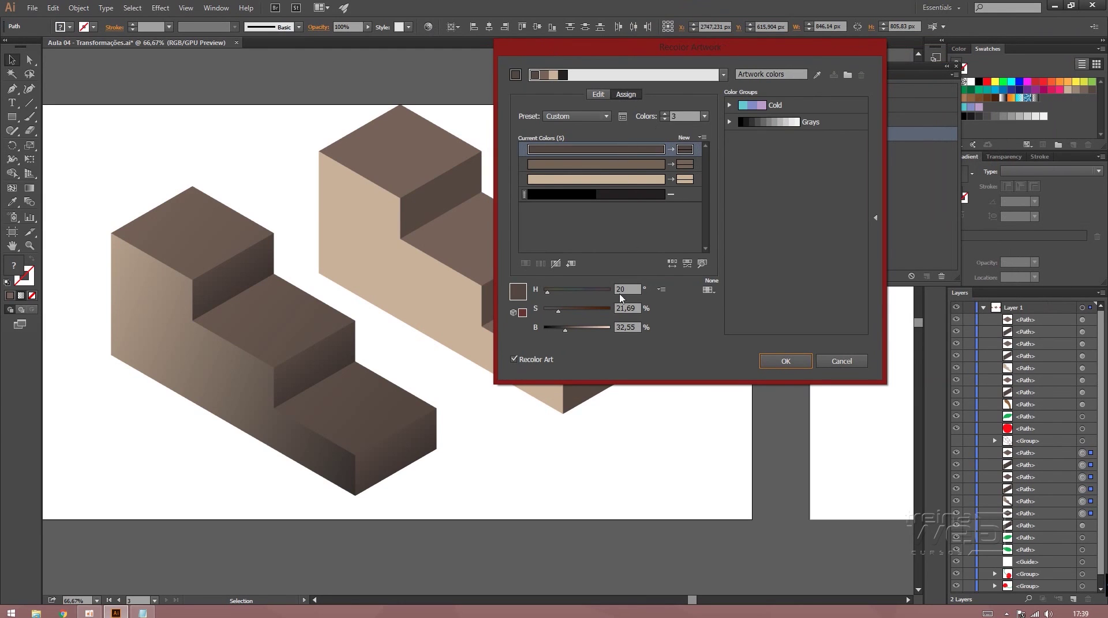
{"action": "mouse_move", "coordinate": [565, 333]}
{"action": "left_mouse_down"}
{"action": "mouse_move", "coordinate": [604, 333]}
{"action": "mouse_move", "coordinate": [582, 334]}
{"action": "left_mouse_up"}
{"action": "left_click", "coordinate": [626, 189]}
{"action": "left_click", "coordinate": [631, 167]}
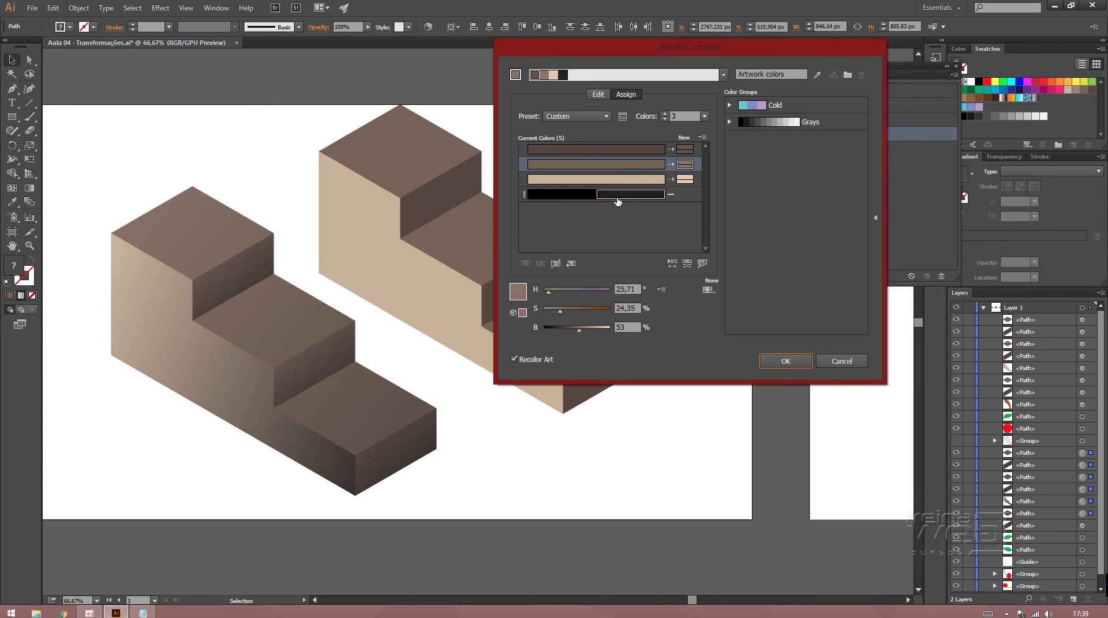
{"action": "left_click", "coordinate": [767, 363]}
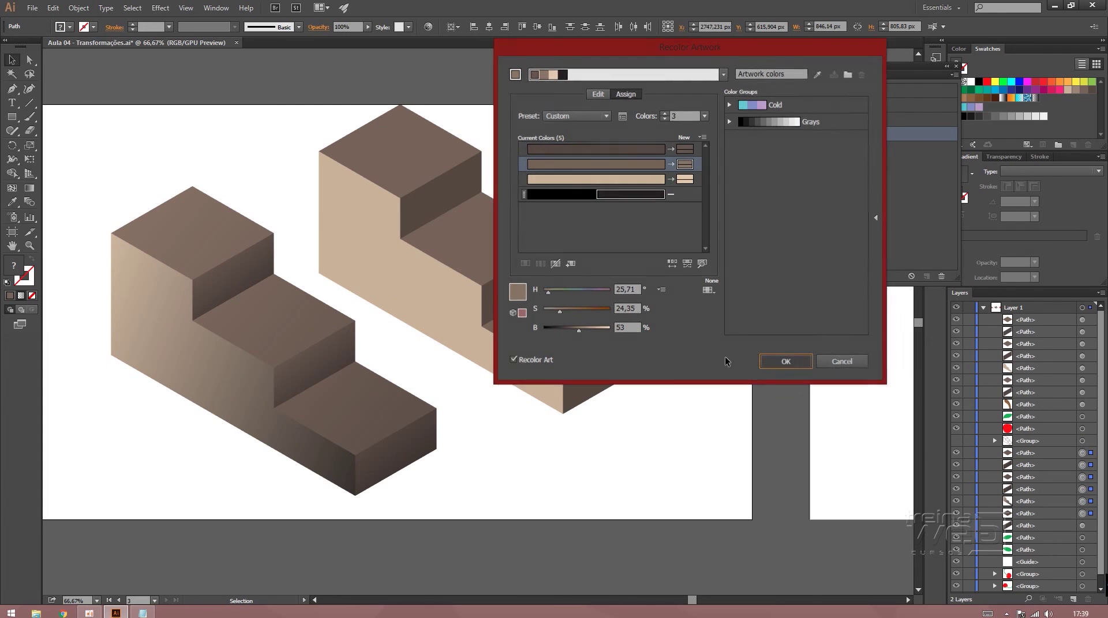
{"action": "left_click", "coordinate": [635, 200]}
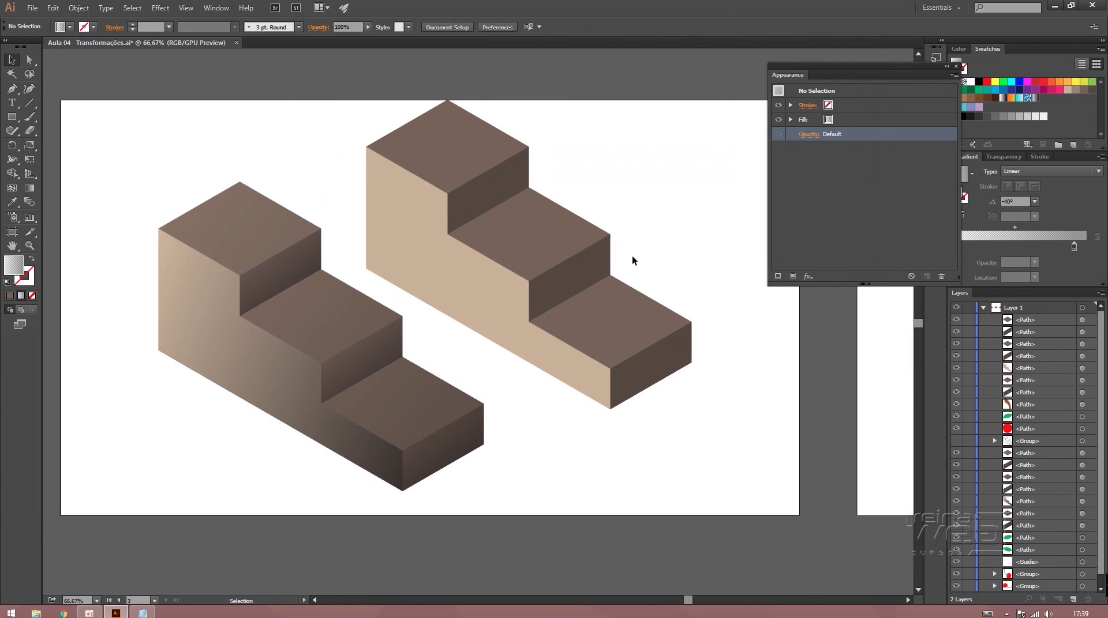